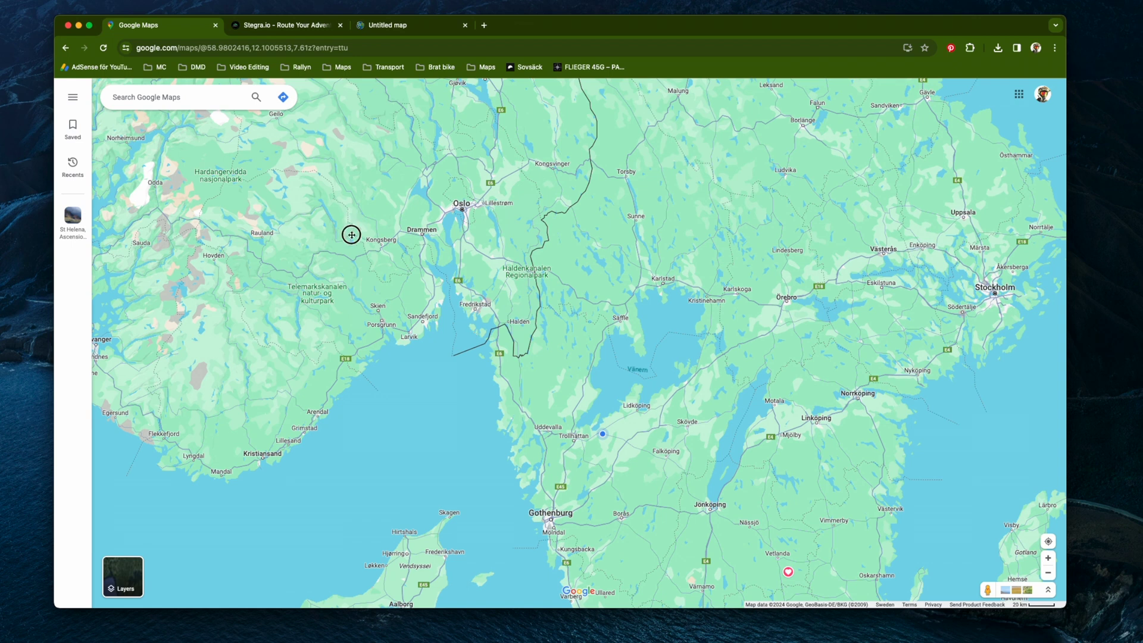
Zoom out in Google Maps, then in Stegra.io pan the satellite map west toward France
{"action": "scroll", "coordinate": [352, 239], "scroll_direction": "down", "scroll_amount": 5}
{"action": "scroll", "coordinate": [405, 275], "scroll_direction": "down", "scroll_amount": 1}
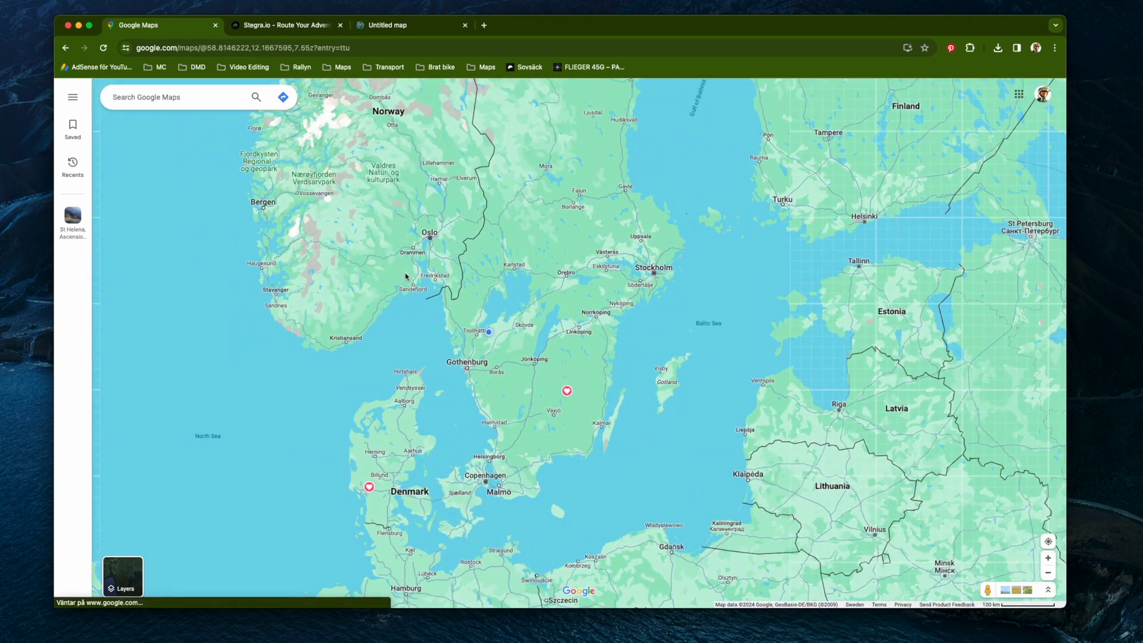
{"action": "left_click", "coordinate": [274, 25]}
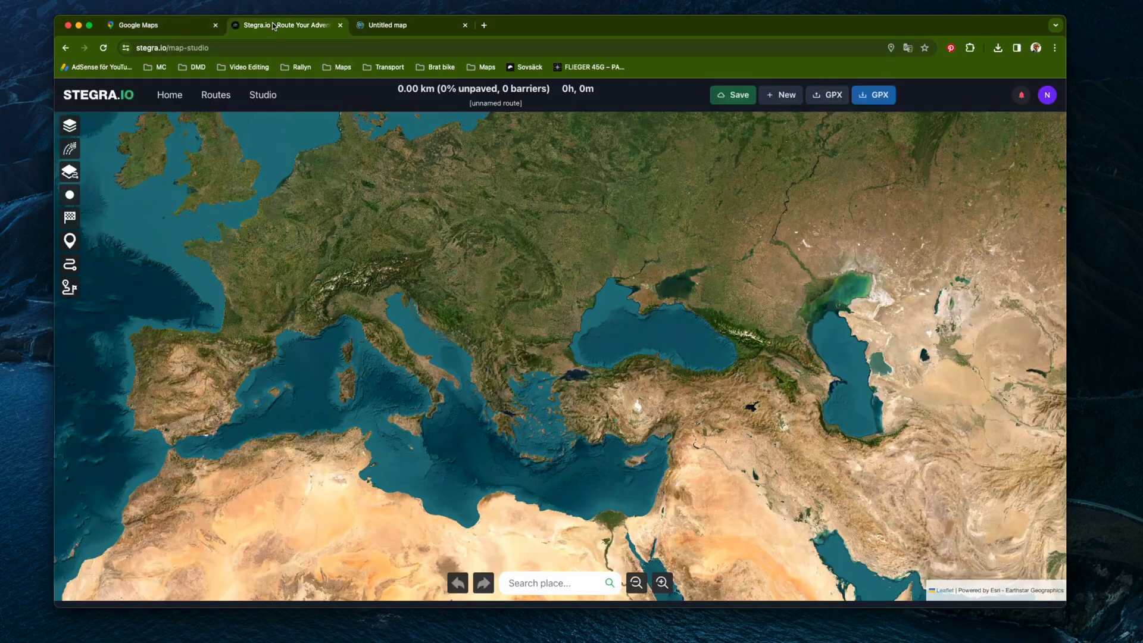
{"action": "scroll", "coordinate": [348, 280], "scroll_direction": "up", "scroll_amount": 5}
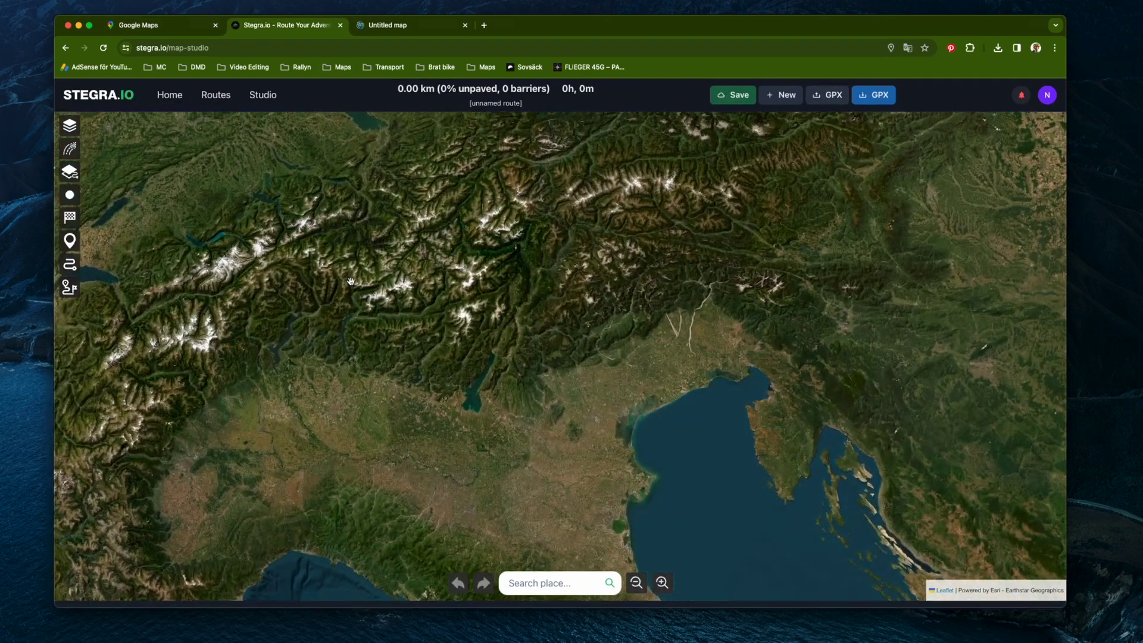
{"action": "scroll", "coordinate": [350, 281], "scroll_direction": "down", "scroll_amount": 2}
{"action": "left_click_drag", "start_coordinate": [351, 281], "coordinate": [619, 215]}
In the ArcGIS Untitled map, try Light Gray and Streets (Night), then pick Dark Gray Canvas
{"action": "left_click", "coordinate": [411, 27]}
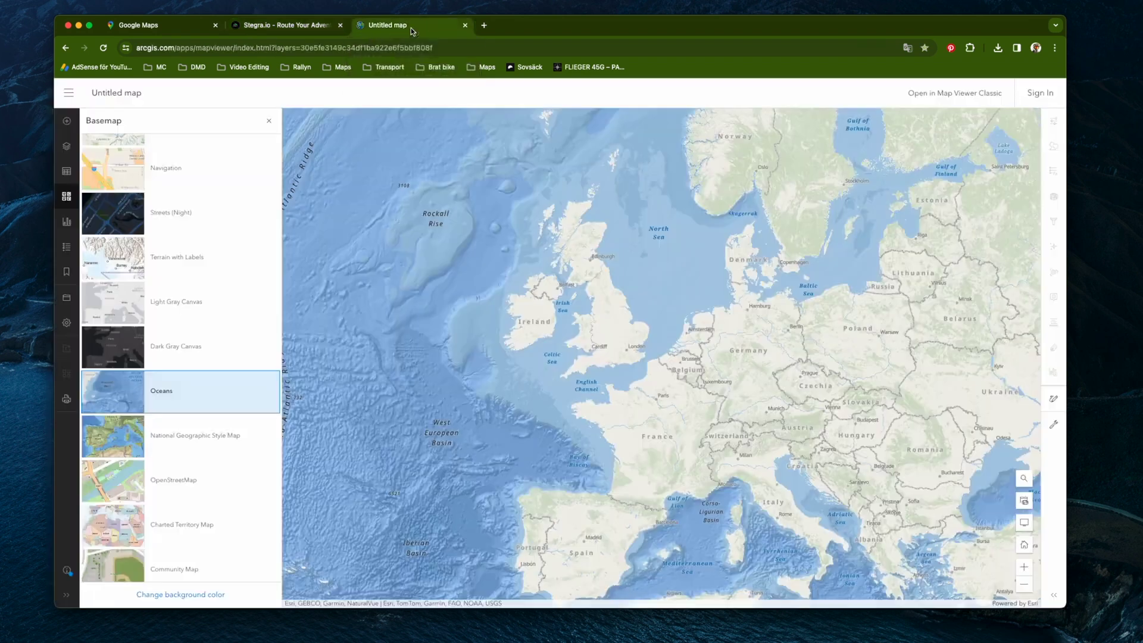
{"action": "left_click_drag", "start_coordinate": [785, 415], "coordinate": [795, 445]}
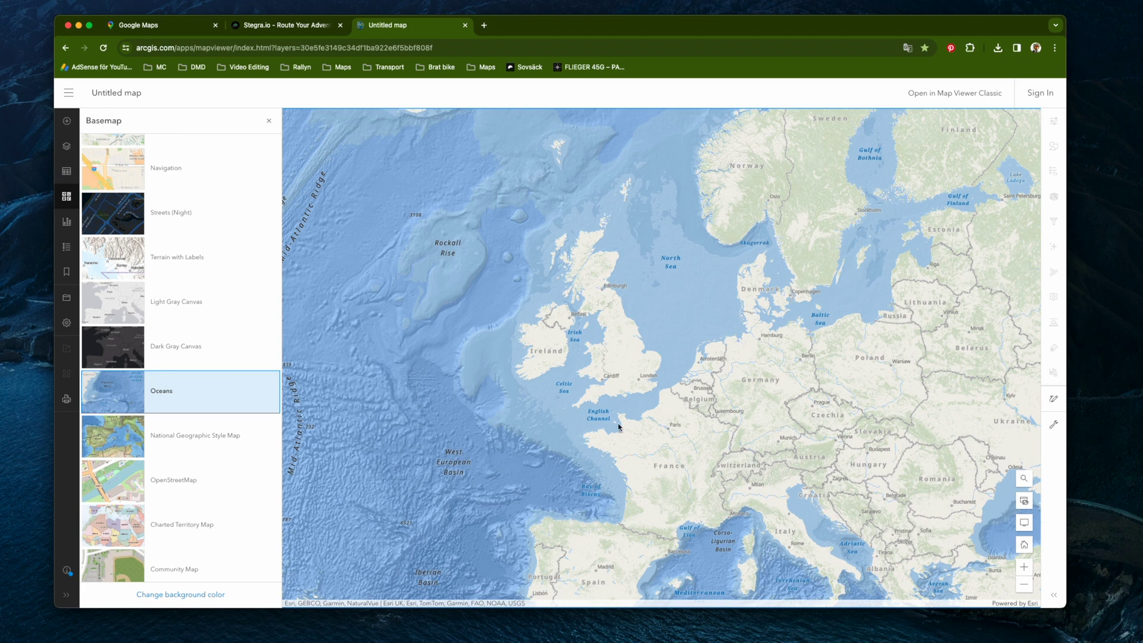
{"action": "left_click", "coordinate": [126, 310]}
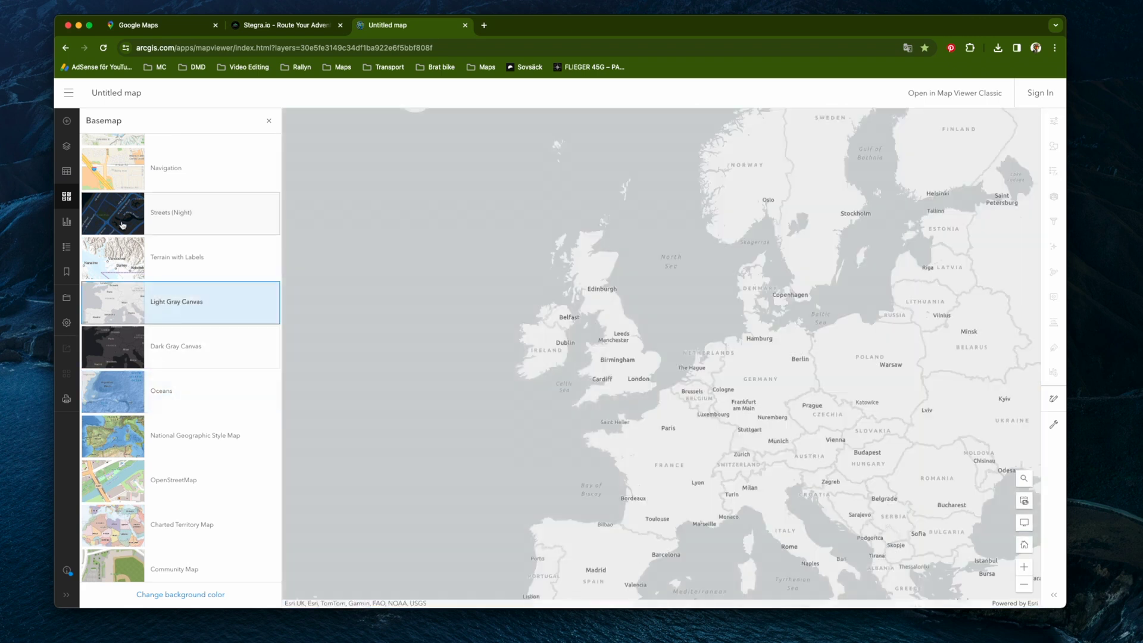
{"action": "left_click", "coordinate": [115, 216]}
{"action": "left_click", "coordinate": [115, 353]}
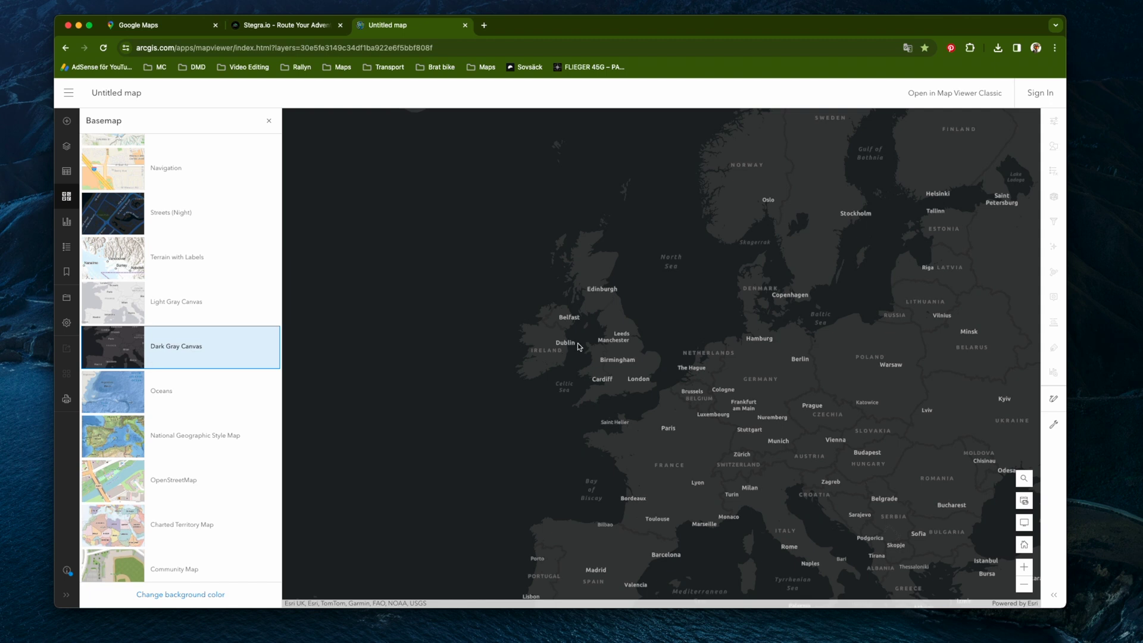
Frame the dark map on Scotland and northern England, with the basemap gallery closed
{"action": "scroll", "coordinate": [645, 357], "scroll_direction": "up", "scroll_amount": 5}
{"action": "left_click_drag", "start_coordinate": [533, 235], "coordinate": [704, 434]}
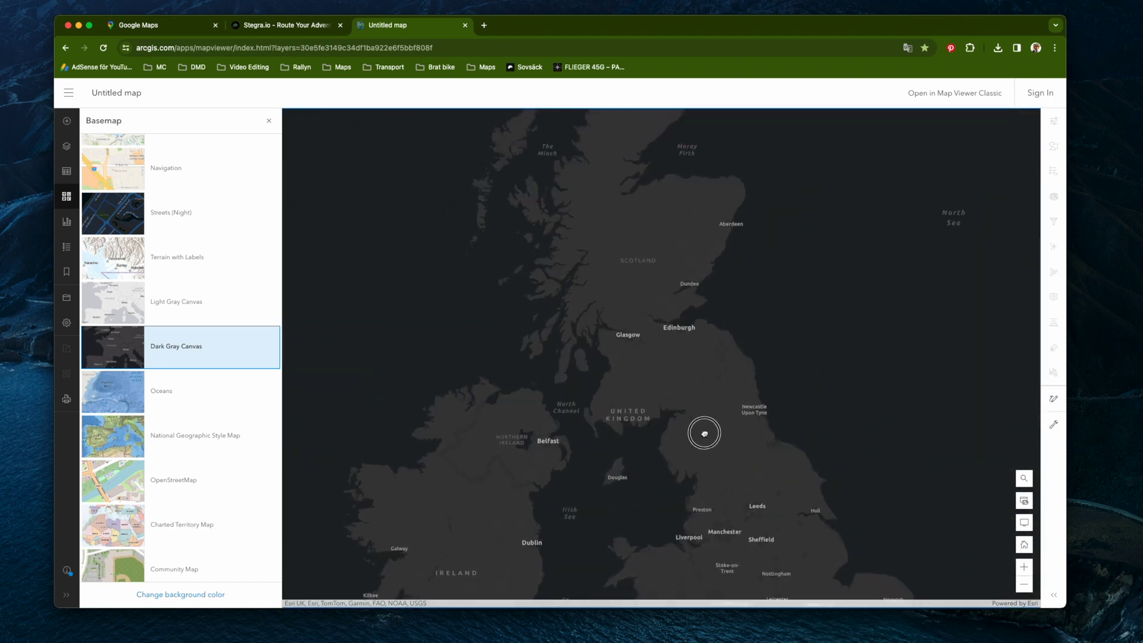
{"action": "scroll", "coordinate": [690, 368], "scroll_direction": "up", "scroll_amount": 3}
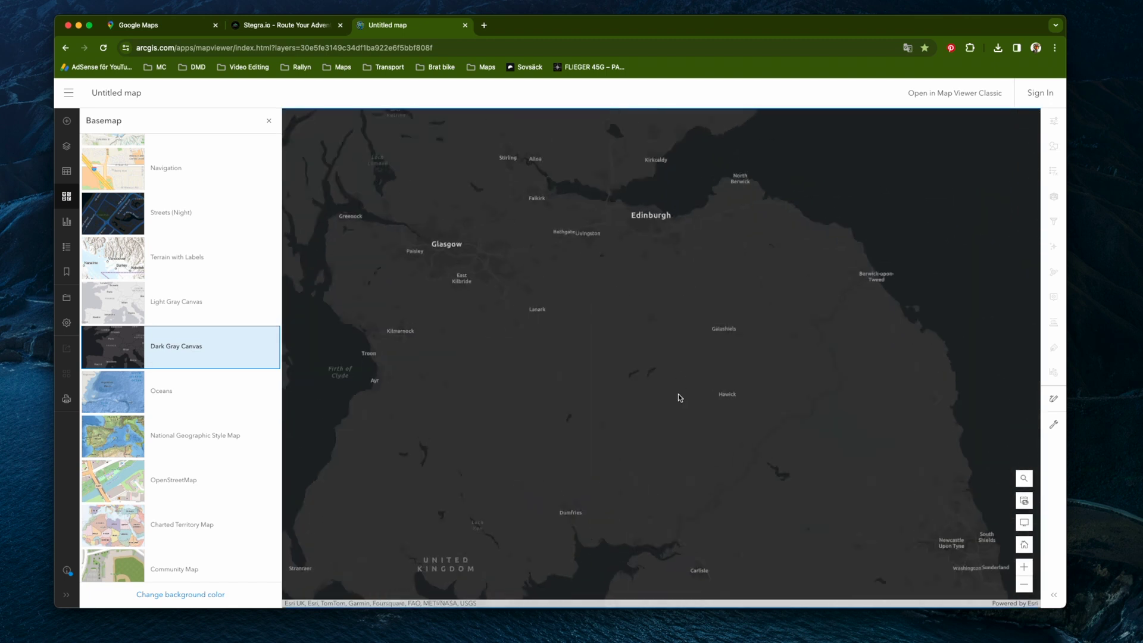
{"action": "scroll", "coordinate": [677, 395], "scroll_direction": "down", "scroll_amount": 3}
{"action": "left_click_drag", "start_coordinate": [651, 309], "coordinate": [652, 372]}
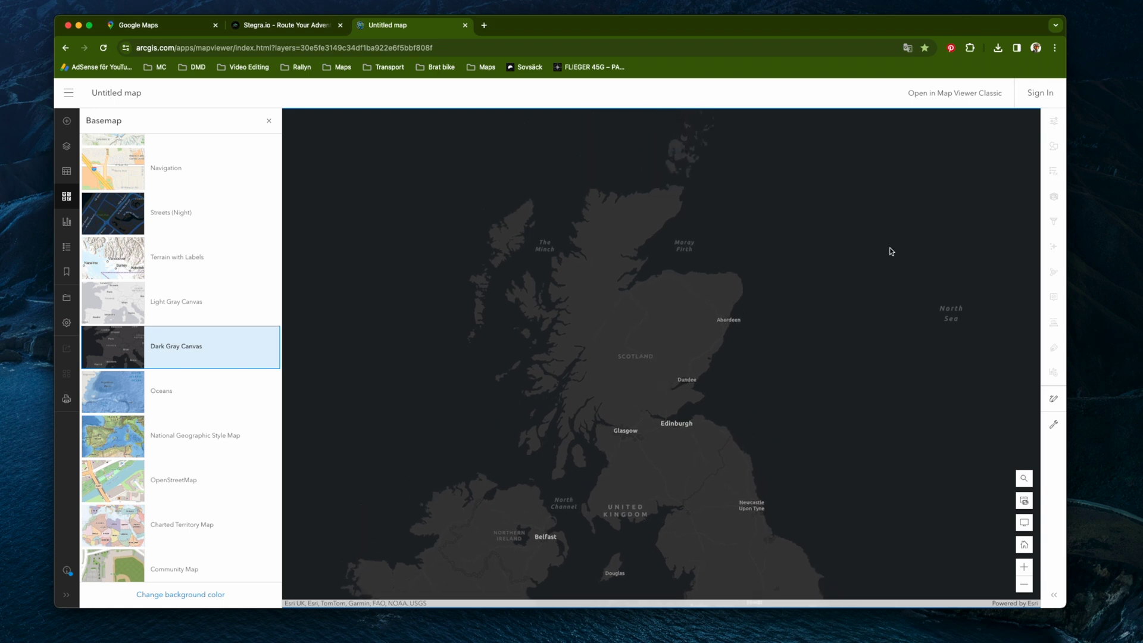
{"action": "left_click", "coordinate": [269, 121]}
{"action": "left_click_drag", "start_coordinate": [604, 454], "coordinate": [580, 377]}
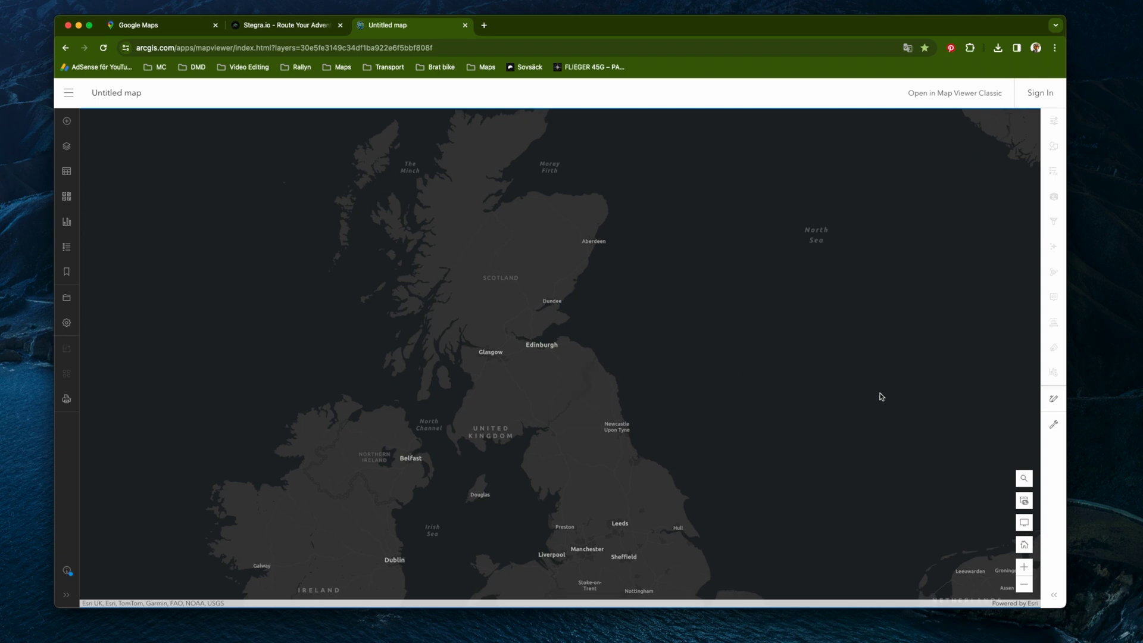
Screenshot the whole dark map region and launch Keynote from Spotlight
{"action": "key", "text": "super+shift+4"}
{"action": "left_click_drag", "start_coordinate": [81, 110], "coordinate": [1011, 594]}
{"action": "key", "text": "super+space"}
{"action": "type", "text": "key"}
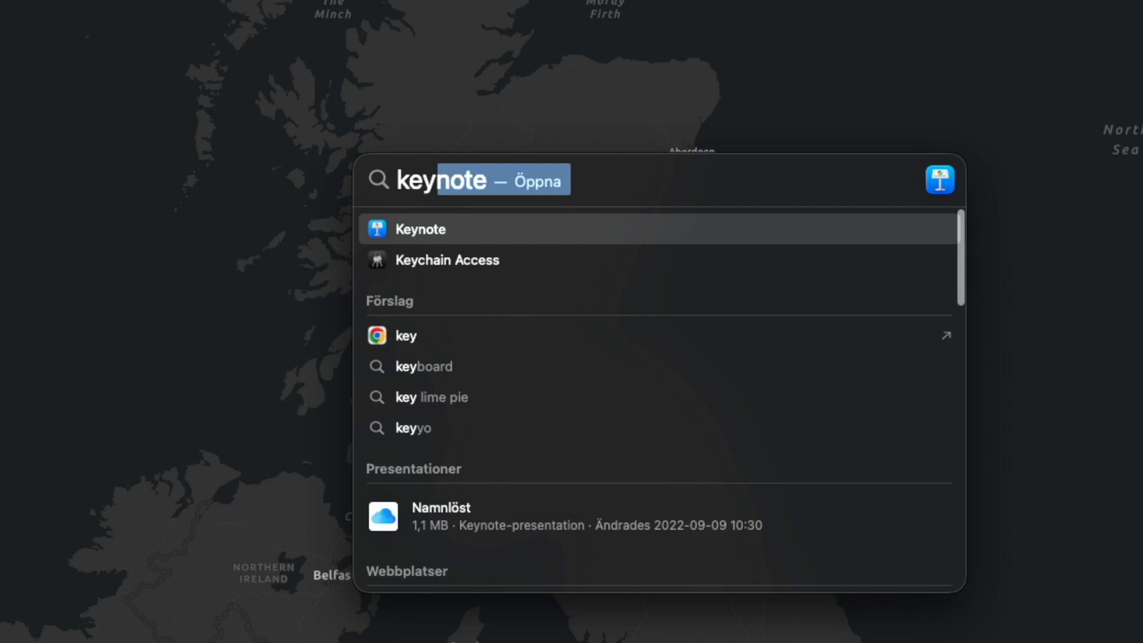
{"action": "key", "text": "Return"}
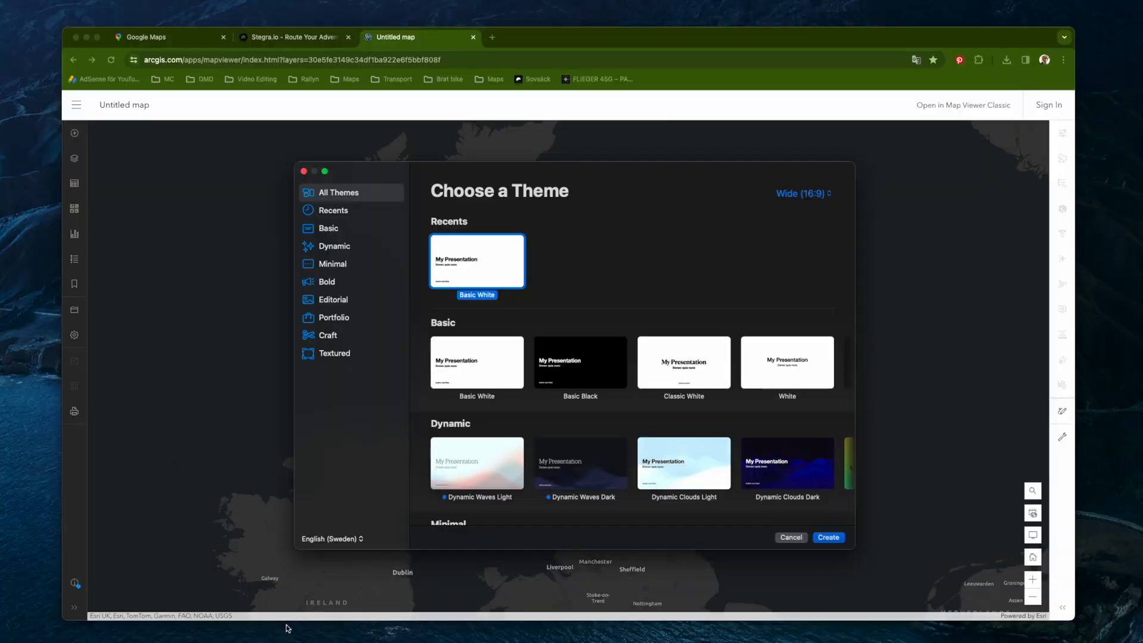
Start a new Basic White presentation at Wide (16:9) slide size
{"action": "left_click", "coordinate": [799, 195]}
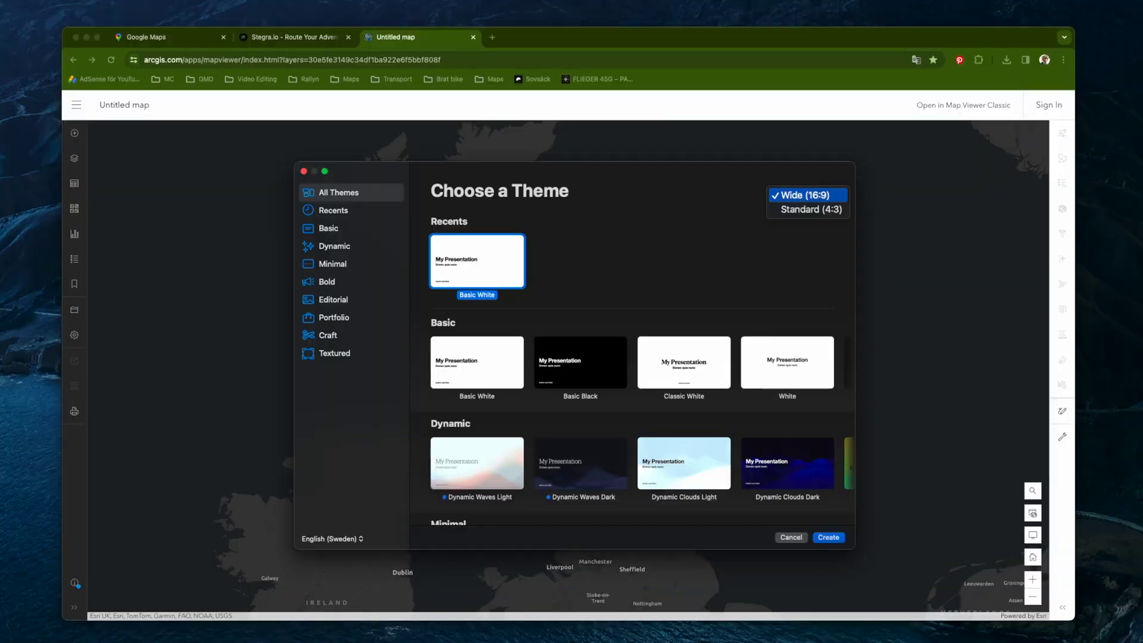
{"action": "left_click", "coordinate": [799, 196]}
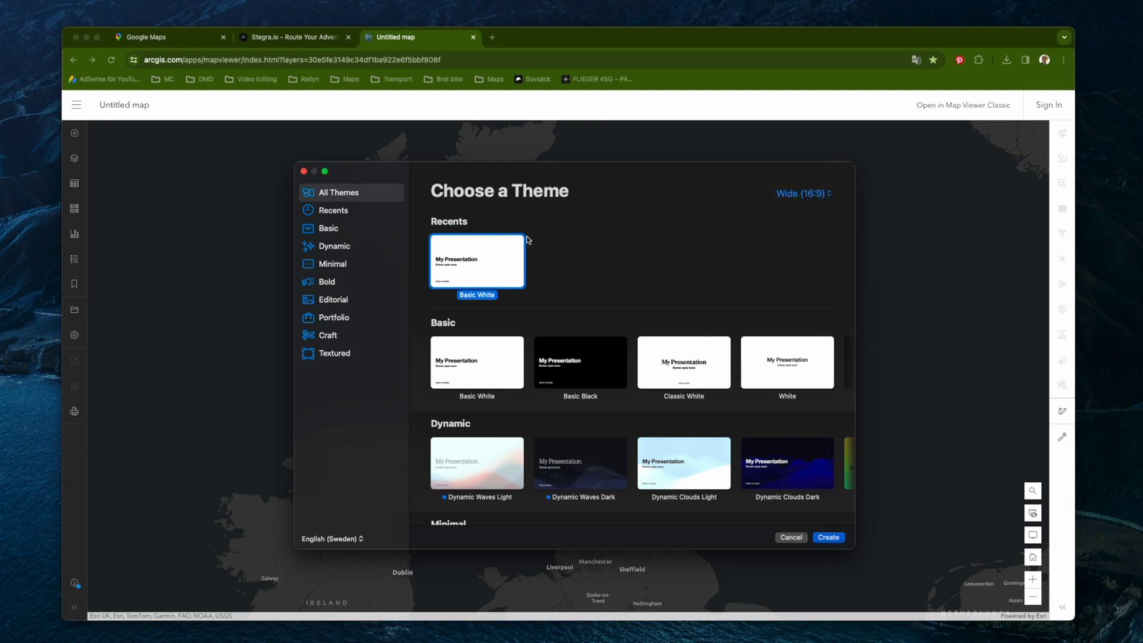
{"action": "double_click", "coordinate": [488, 247]}
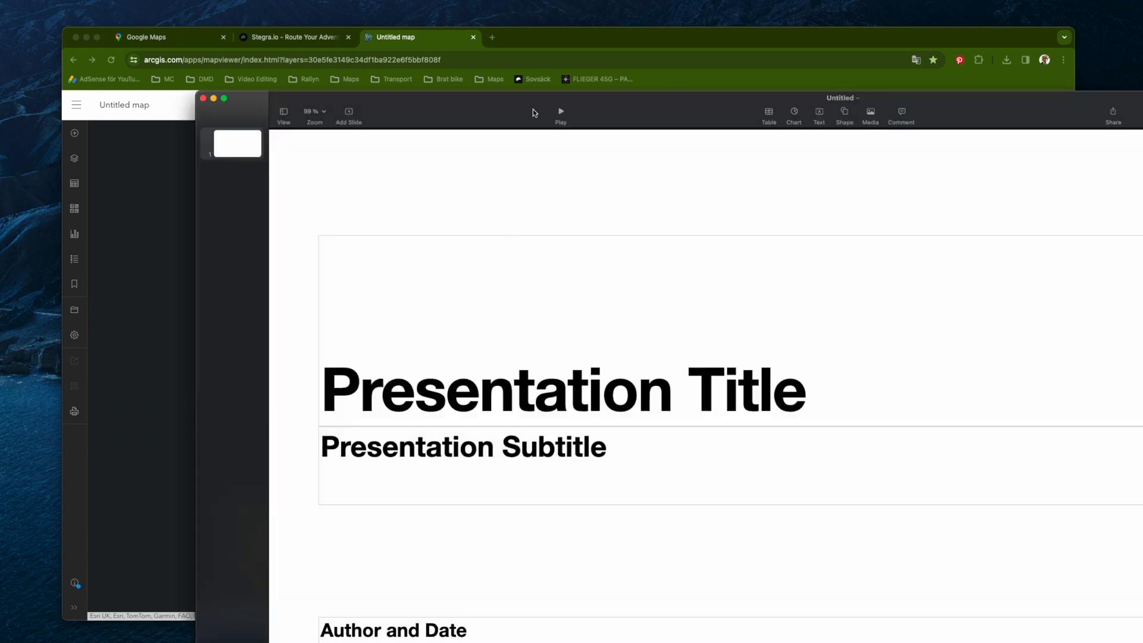
Delete the slide's placeholders, paste the map screenshot and stretch it to cover the slide
{"action": "left_click_drag", "start_coordinate": [534, 109], "coordinate": [339, 41]}
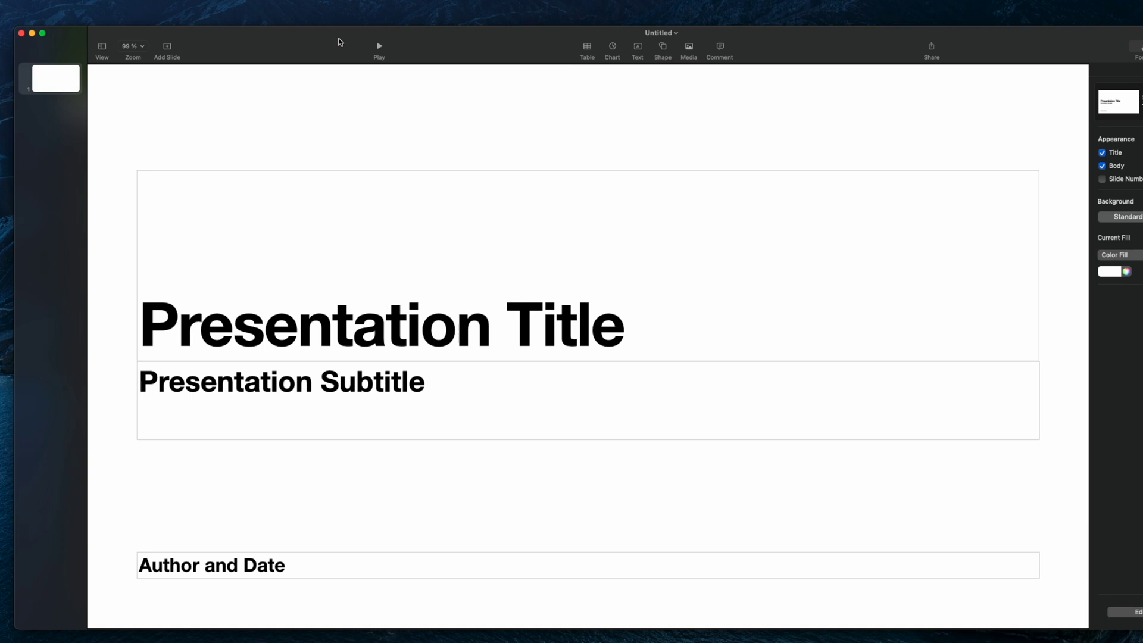
{"action": "key", "text": "super+a"}
{"action": "key", "text": "Delete"}
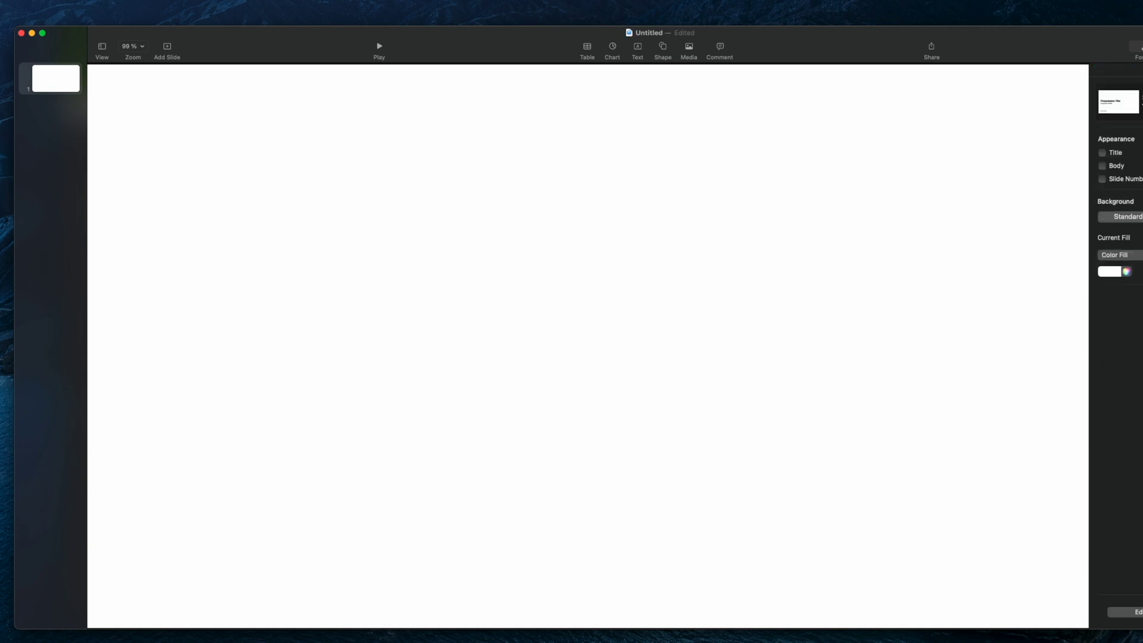
{"action": "key", "text": "super+v"}
{"action": "left_click_drag", "start_coordinate": [548, 243], "coordinate": [463, 238]}
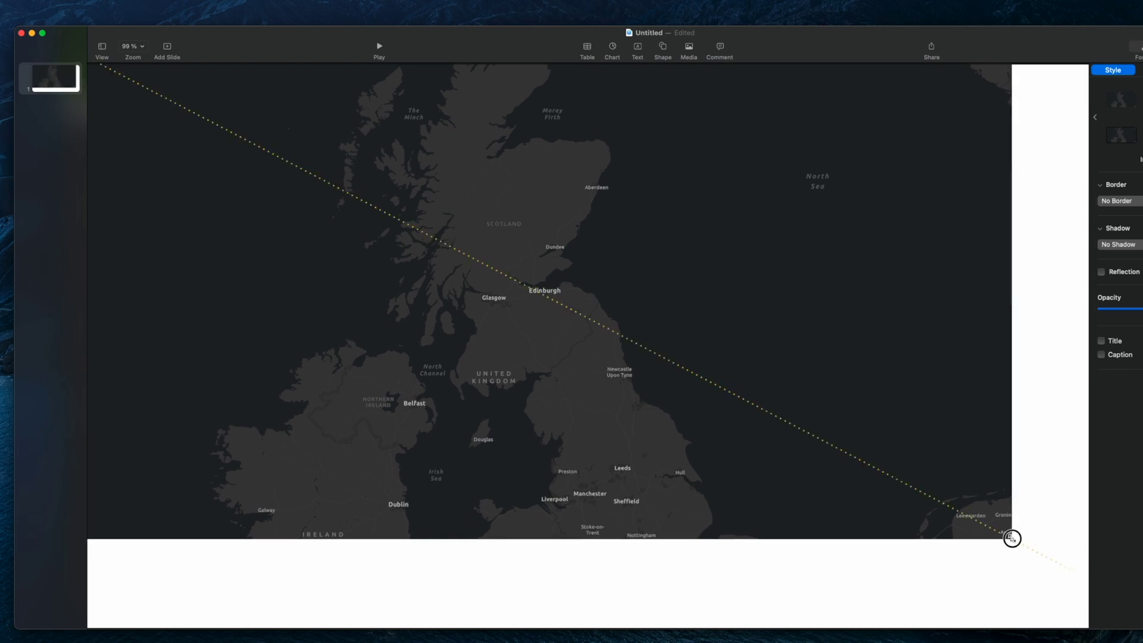
{"action": "left_click_drag", "start_coordinate": [1012, 538], "coordinate": [1137, 601]}
{"action": "left_click_drag", "start_coordinate": [979, 558], "coordinate": [979, 557]}
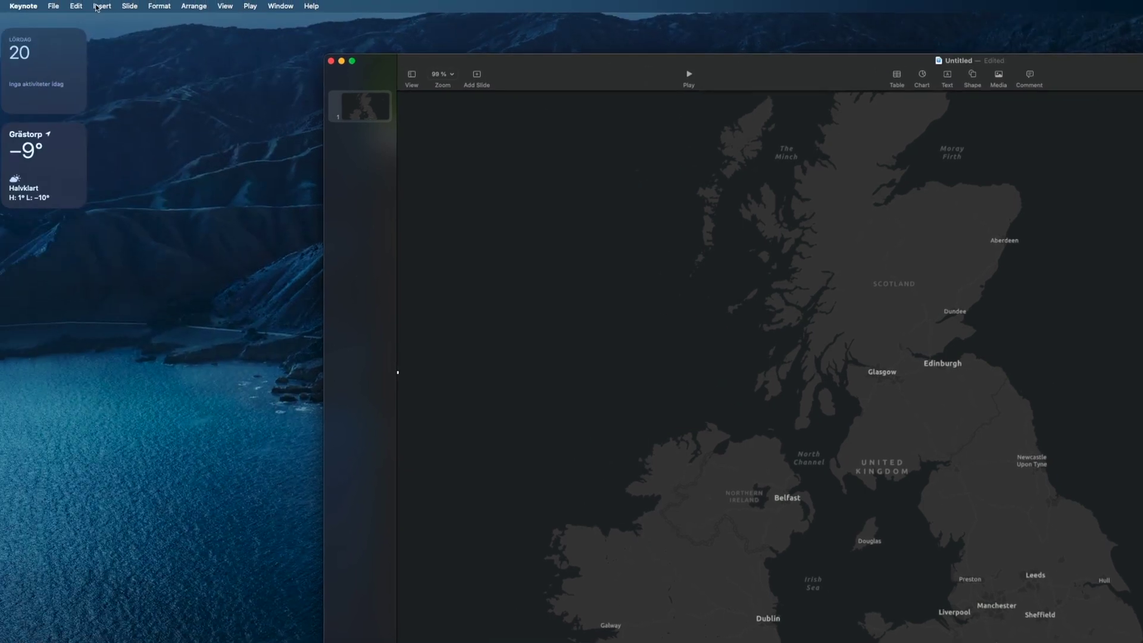
Draw a pen line with points from Hull via Newcastle, Edinburgh and Glasgow to northern Scotland
{"action": "left_click", "coordinate": [97, 7]}
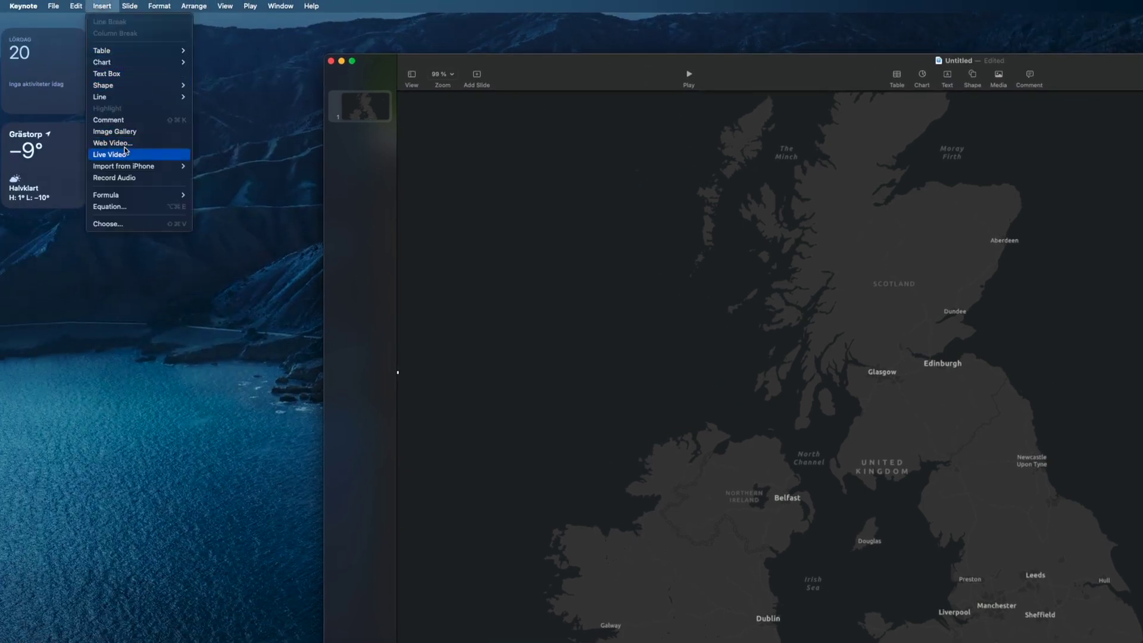
{"action": "mouse_move", "coordinate": [125, 97]}
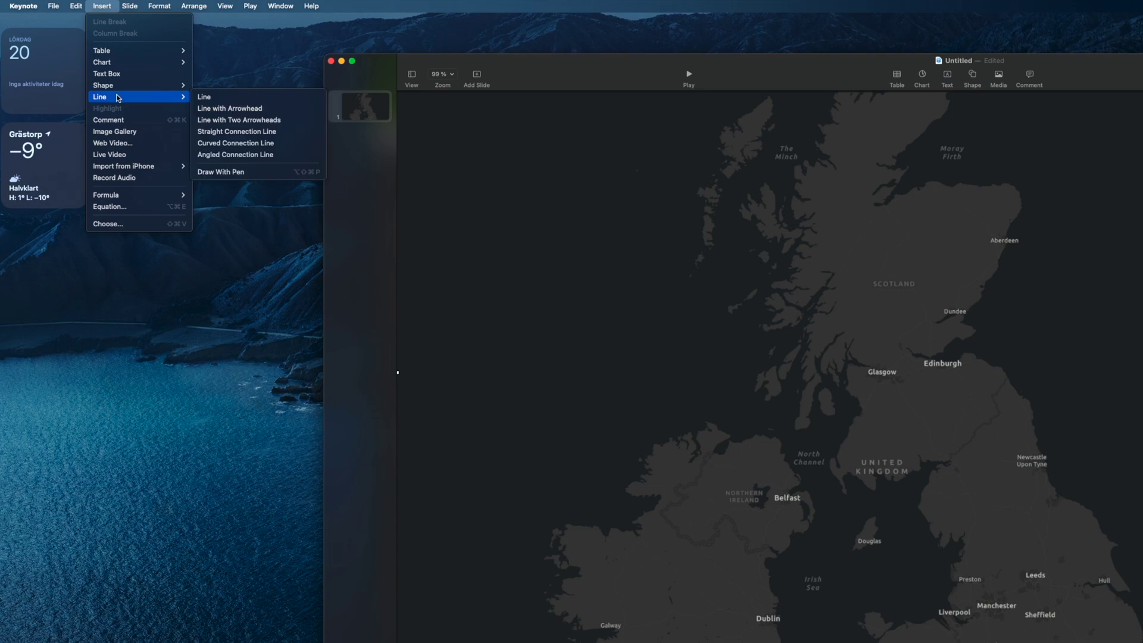
{"action": "left_click", "coordinate": [240, 173]}
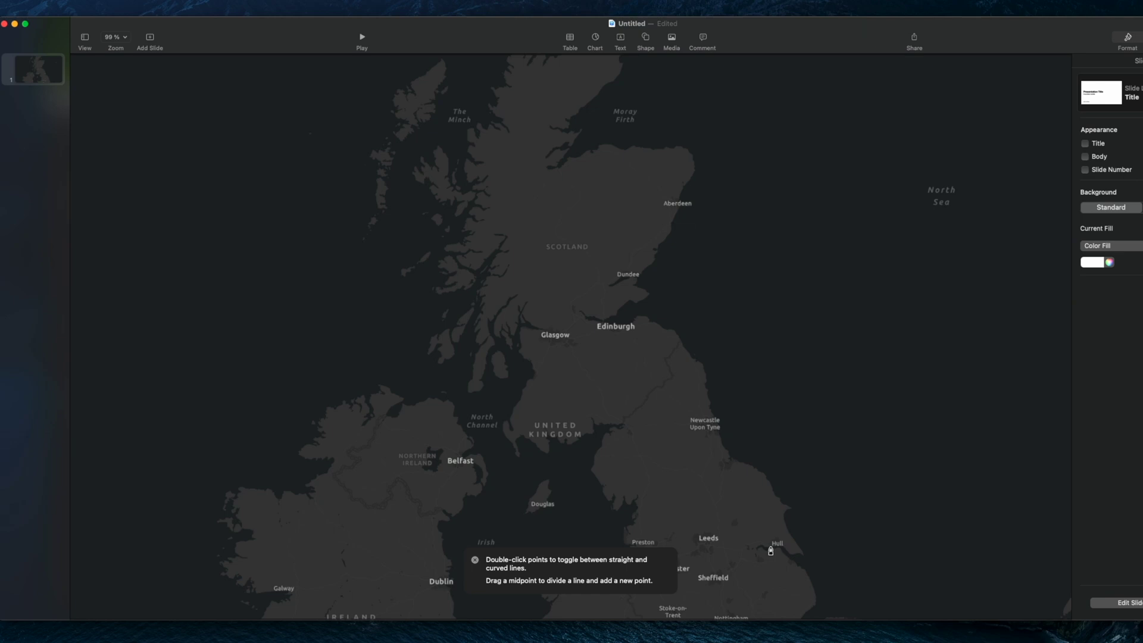
{"action": "left_click", "coordinate": [771, 548]}
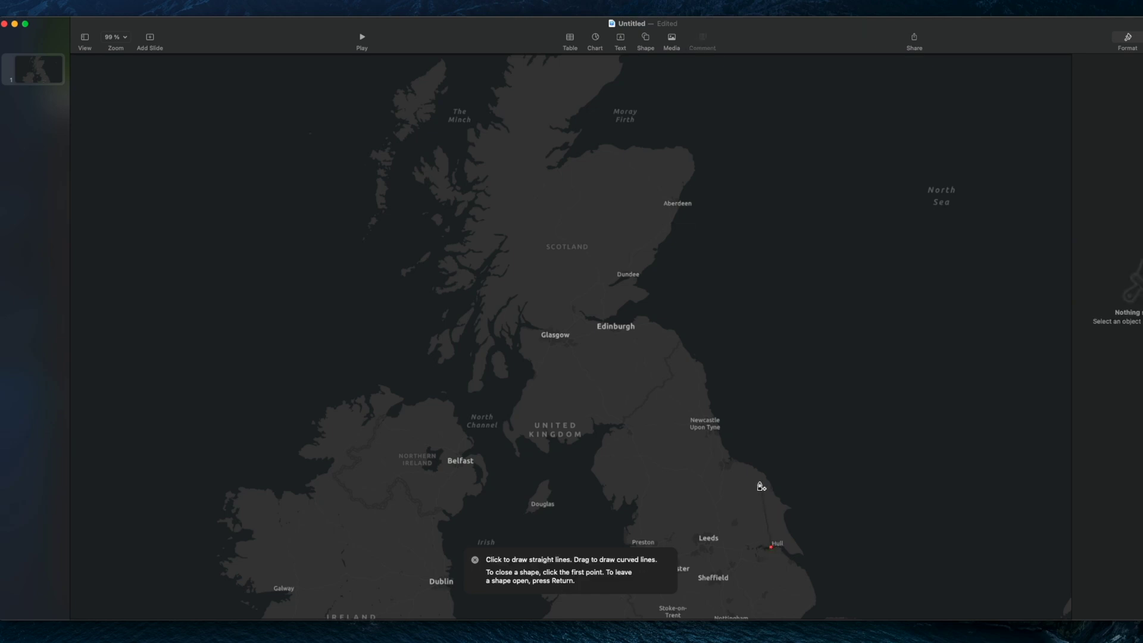
{"action": "left_click", "coordinate": [760, 482]}
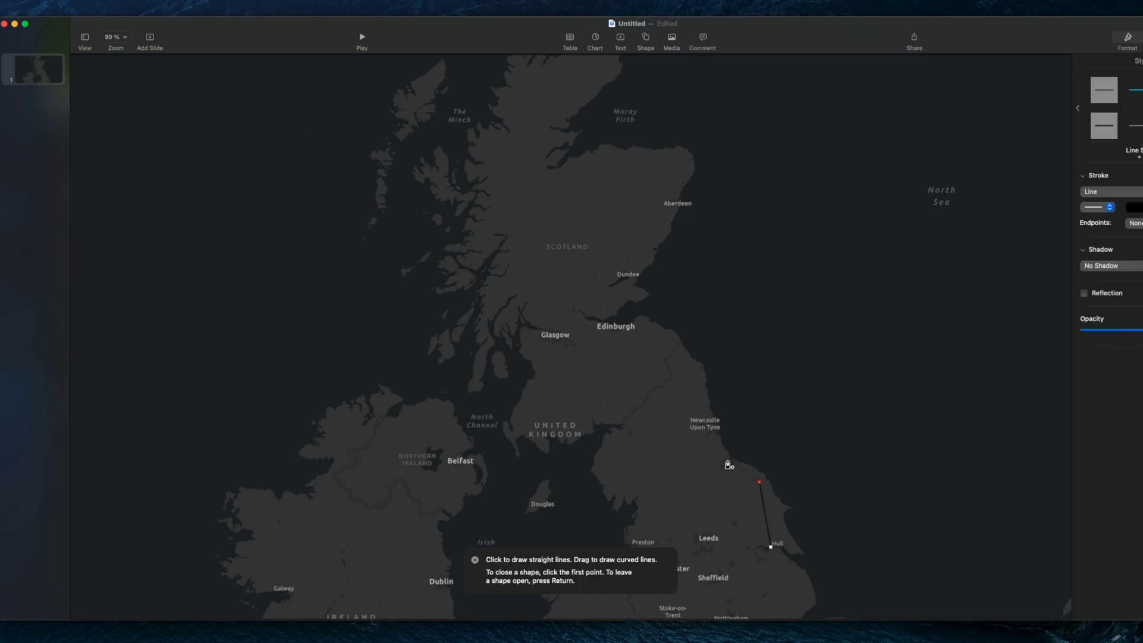
{"action": "left_click", "coordinate": [728, 463]}
{"action": "left_click", "coordinate": [702, 426]}
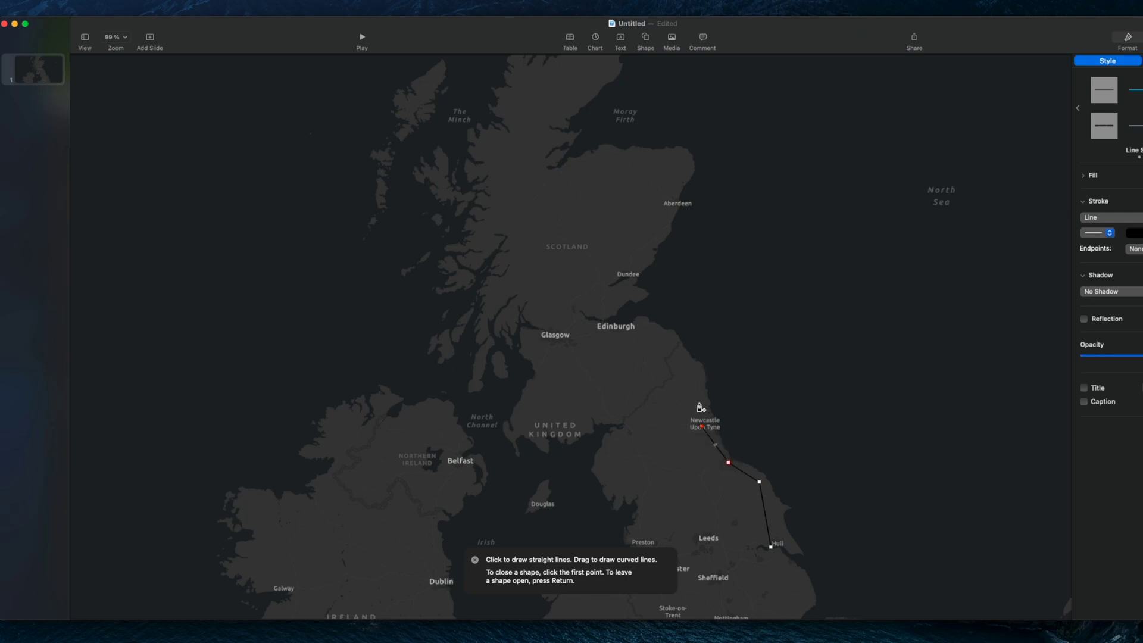
{"action": "left_click", "coordinate": [640, 331]}
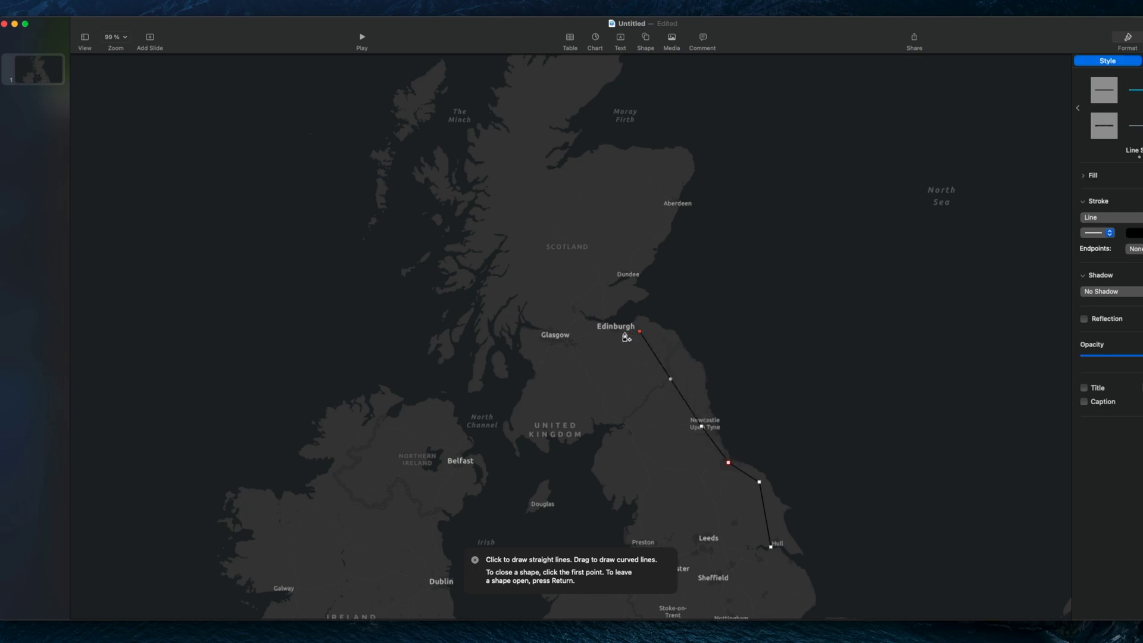
{"action": "left_click", "coordinate": [553, 337]}
{"action": "left_click", "coordinate": [514, 288]}
{"action": "left_click", "coordinate": [506, 230]}
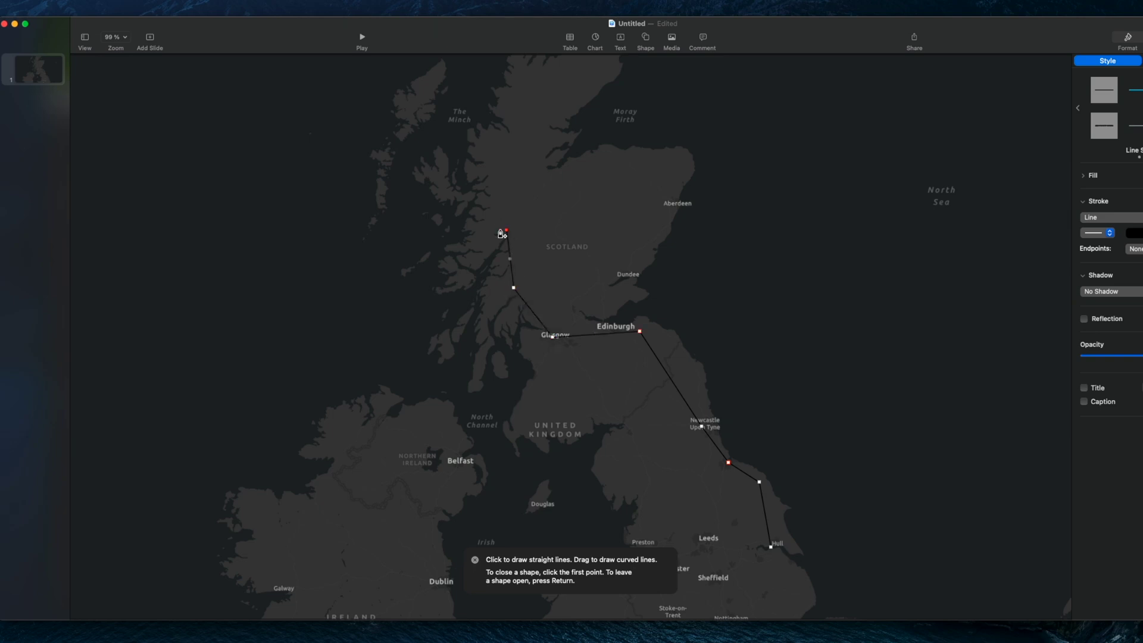
{"action": "left_click", "coordinate": [582, 84]}
Leave the route open and curve its points near Hull, Newcastle, Edinburgh, Glasgow and the north
{"action": "key", "text": "Return"}
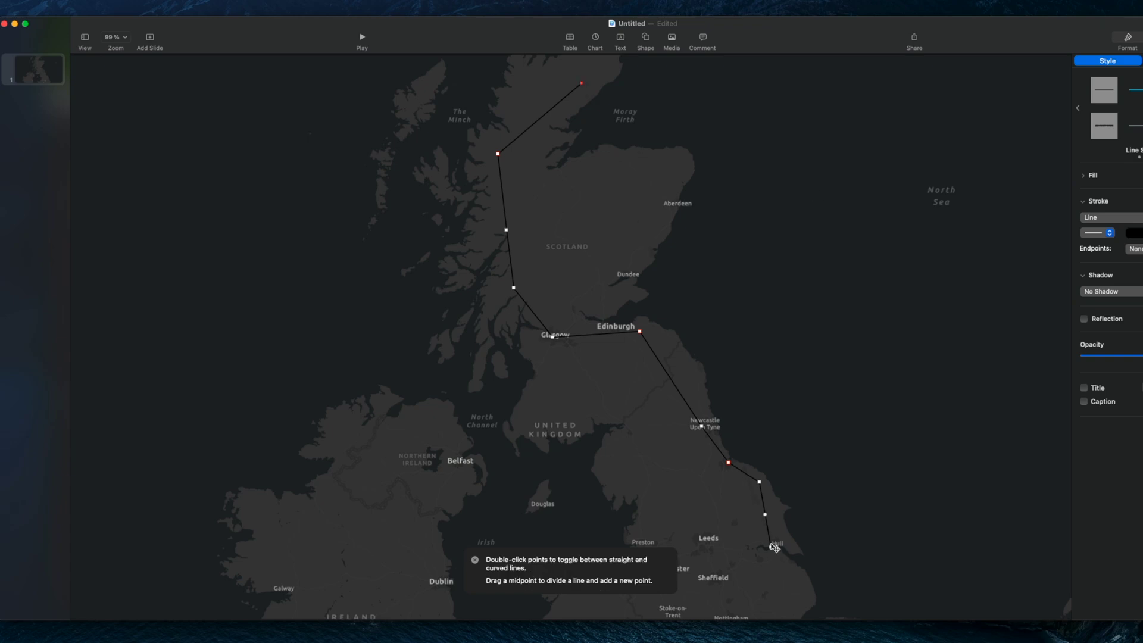
{"action": "double_click", "coordinate": [760, 483]}
{"action": "double_click", "coordinate": [729, 463]}
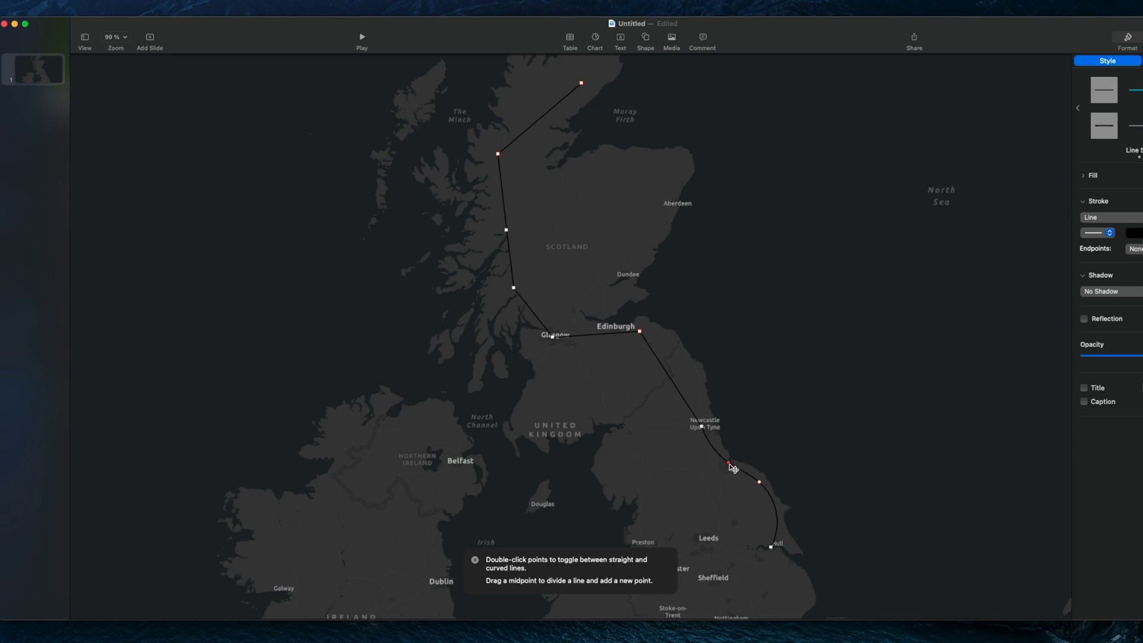
{"action": "double_click", "coordinate": [640, 331]}
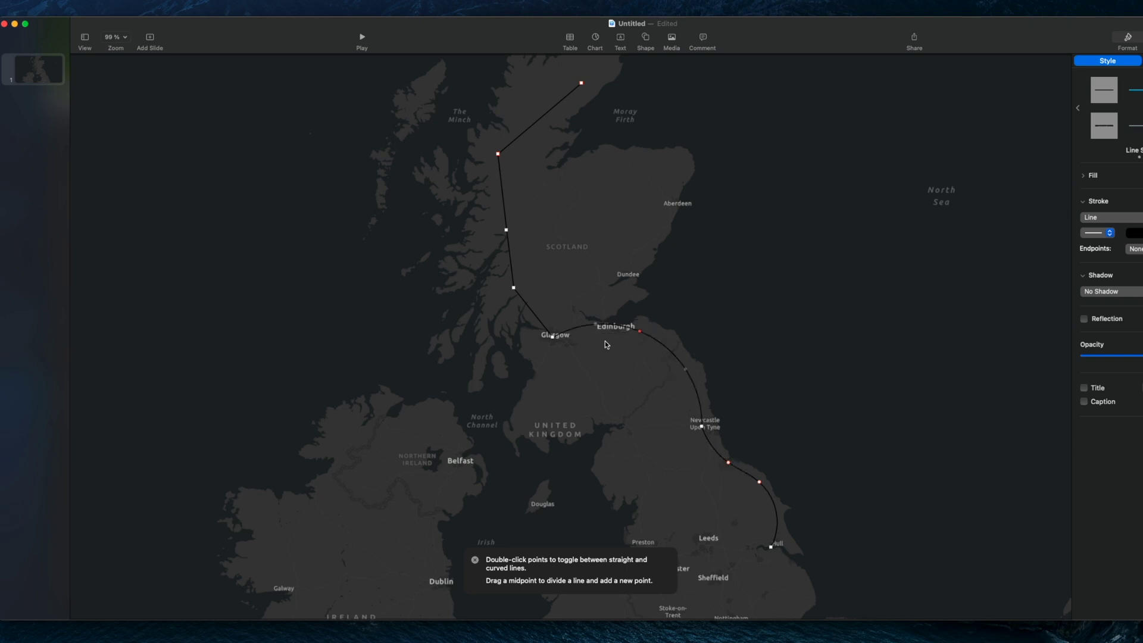
{"action": "double_click", "coordinate": [553, 337]}
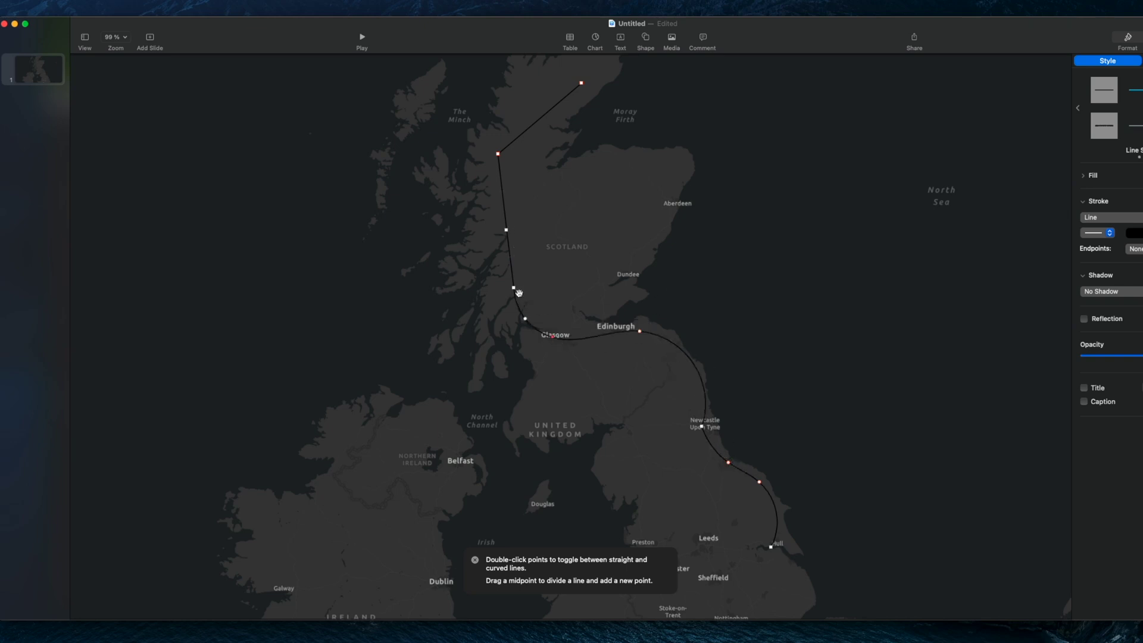
{"action": "left_click_drag", "start_coordinate": [702, 427], "coordinate": [698, 396]}
{"action": "left_click_drag", "start_coordinate": [510, 259], "coordinate": [504, 230]}
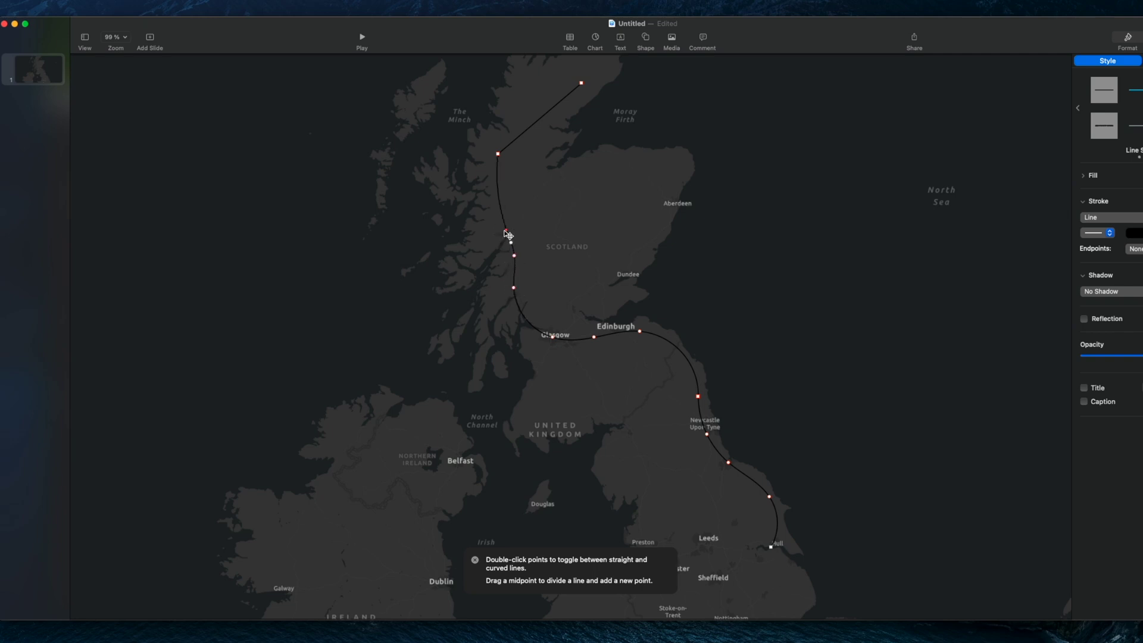
{"action": "double_click", "coordinate": [498, 154]}
{"action": "left_click_drag", "start_coordinate": [528, 107], "coordinate": [556, 102]}
Give the route the thin cyan line style and try out stroke colours
{"action": "left_click_drag", "start_coordinate": [501, 160], "coordinate": [507, 154]}
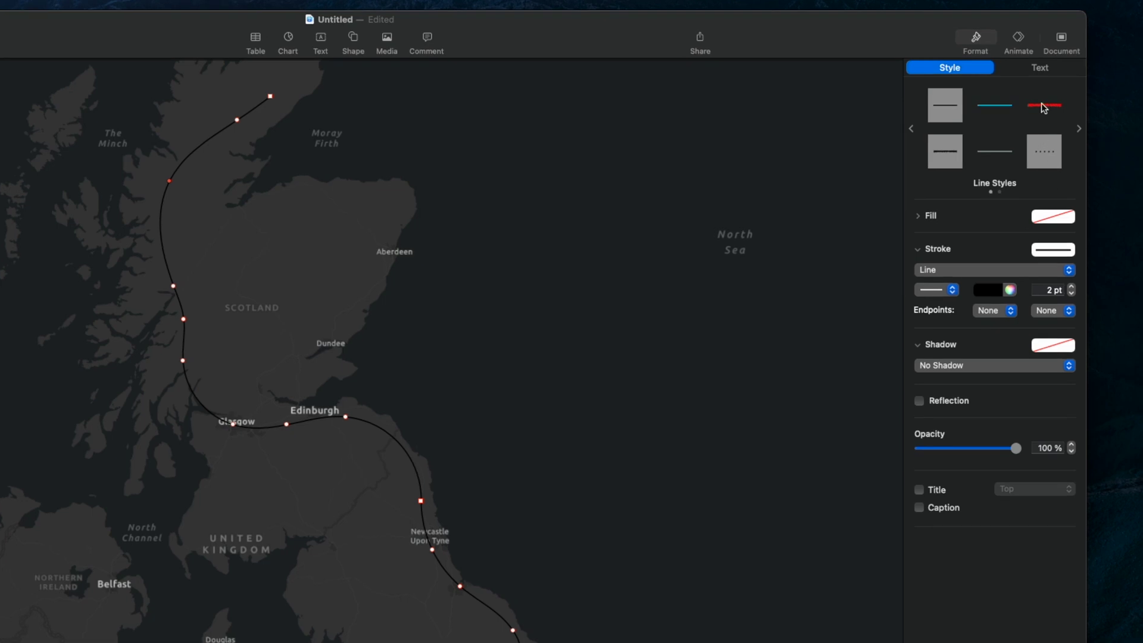
{"action": "left_click", "coordinate": [1044, 107]}
{"action": "left_click", "coordinate": [994, 106]}
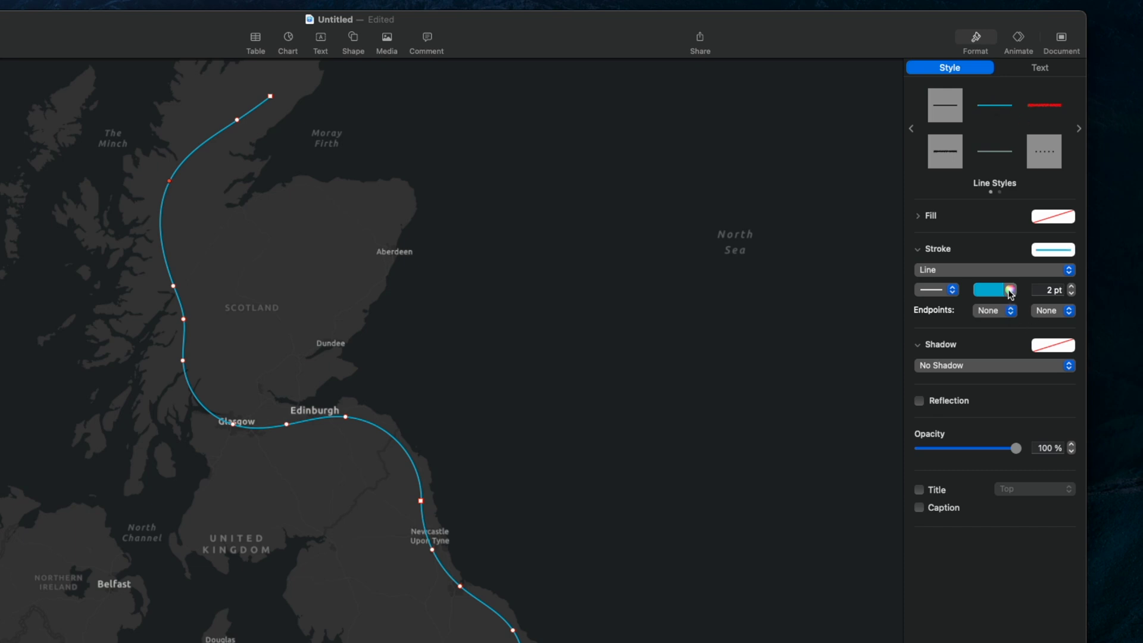
{"action": "left_click", "coordinate": [1011, 292]}
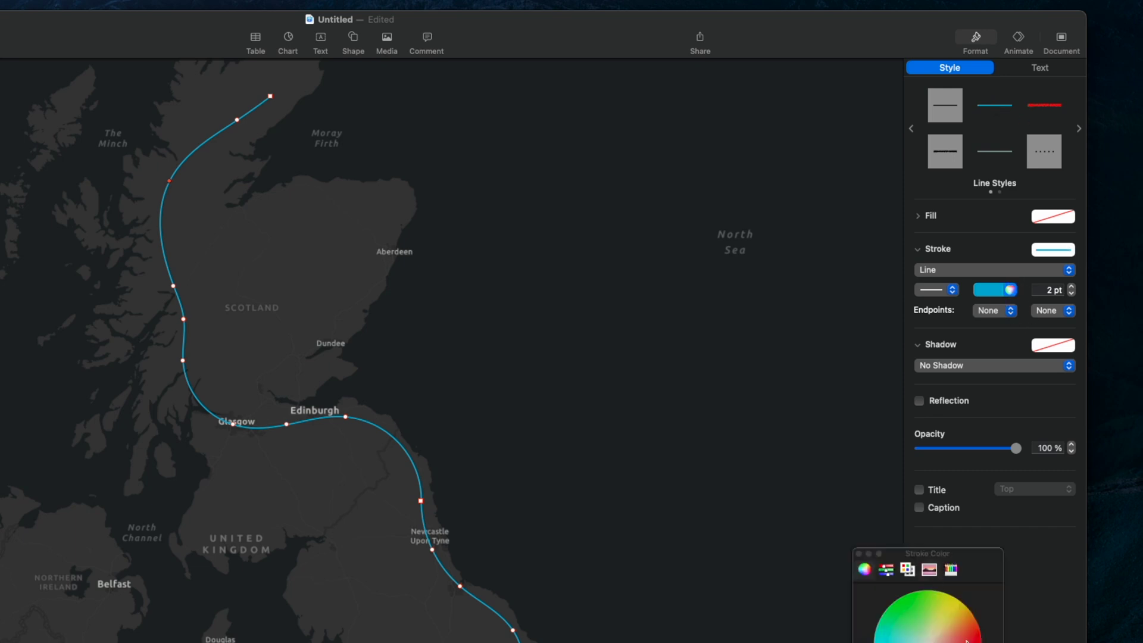
{"action": "mouse_move", "coordinate": [967, 640]}
{"action": "left_mouse_down"}
{"action": "mouse_move", "coordinate": [924, 598]}
{"action": "mouse_move", "coordinate": [947, 640]}
{"action": "mouse_move", "coordinate": [925, 613]}
{"action": "mouse_move", "coordinate": [887, 631]}
{"action": "left_mouse_up"}
Make the stroke 4 pt, add an arrowhead at the start, and use a dotted pattern
{"action": "left_click", "coordinate": [1072, 287]}
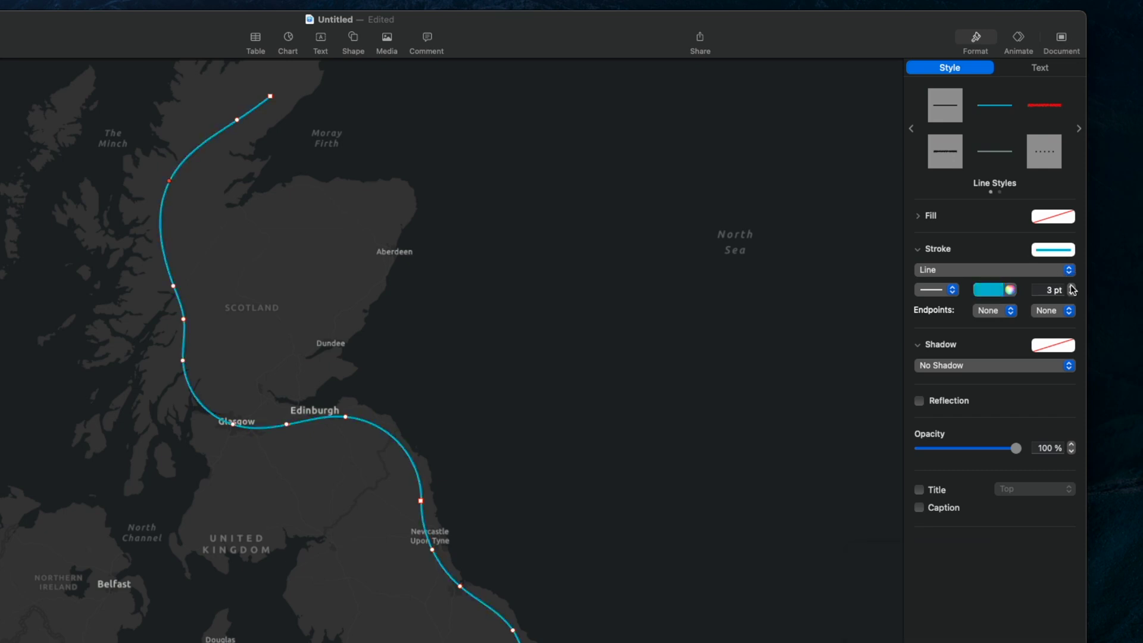
{"action": "left_click", "coordinate": [1072, 287]}
{"action": "left_click", "coordinate": [1000, 311]}
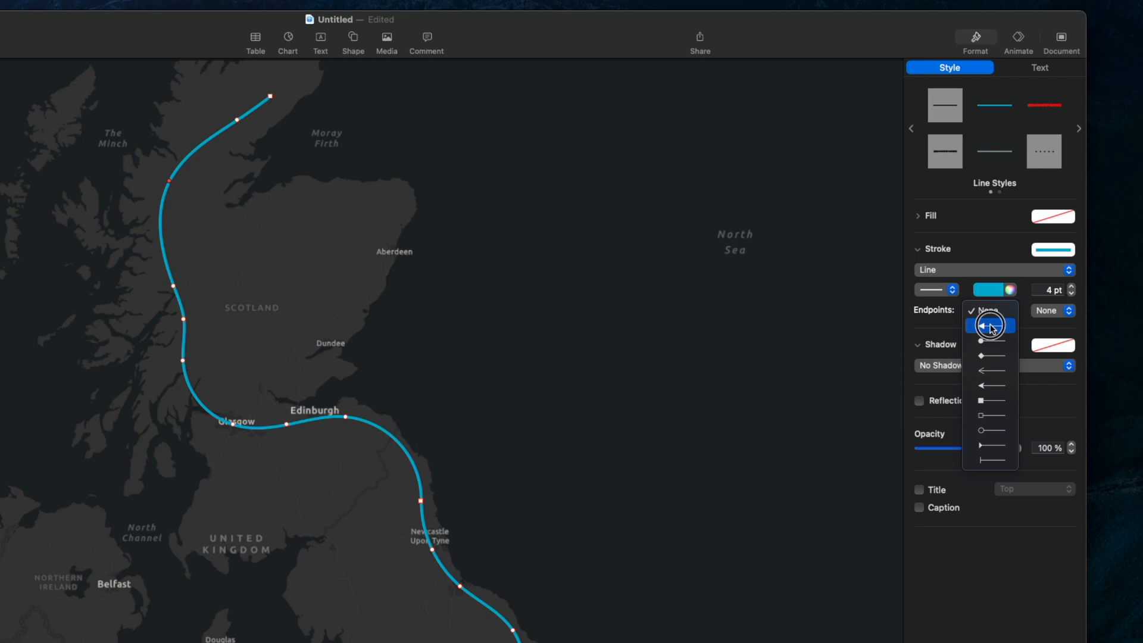
{"action": "left_click", "coordinate": [991, 327]}
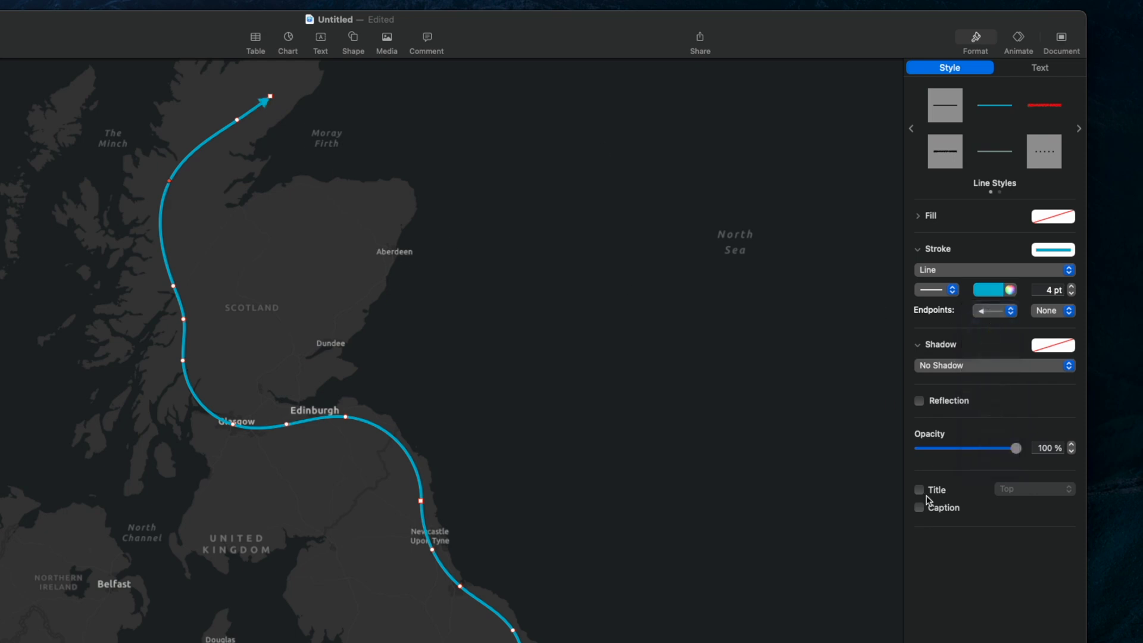
{"action": "left_click", "coordinate": [1031, 272]}
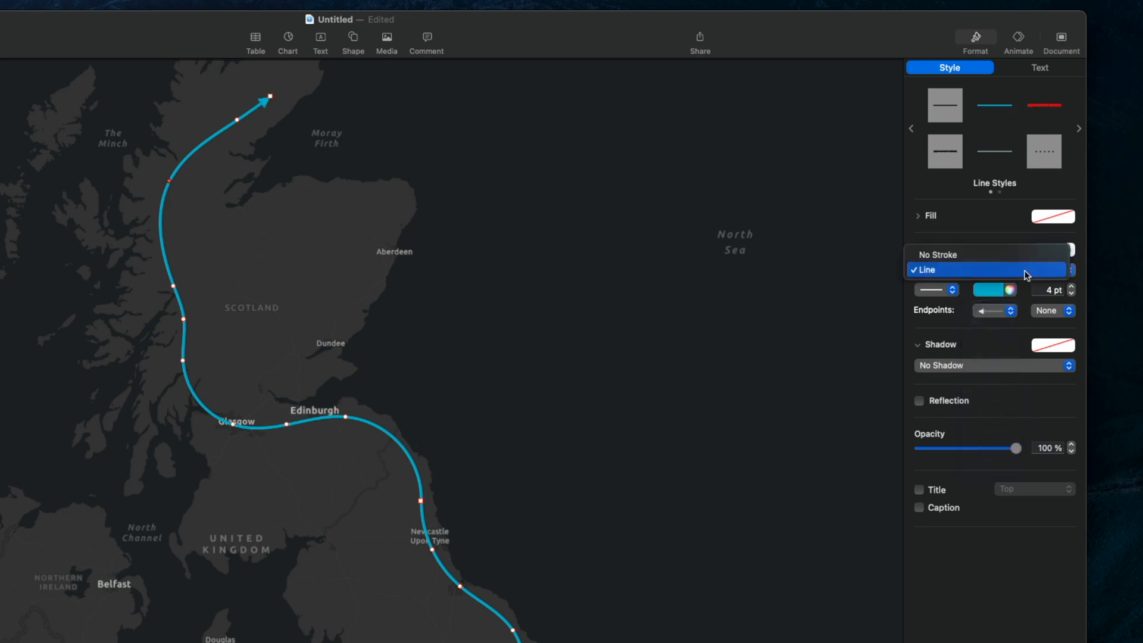
{"action": "left_click", "coordinate": [950, 294]}
{"action": "left_click", "coordinate": [946, 292]}
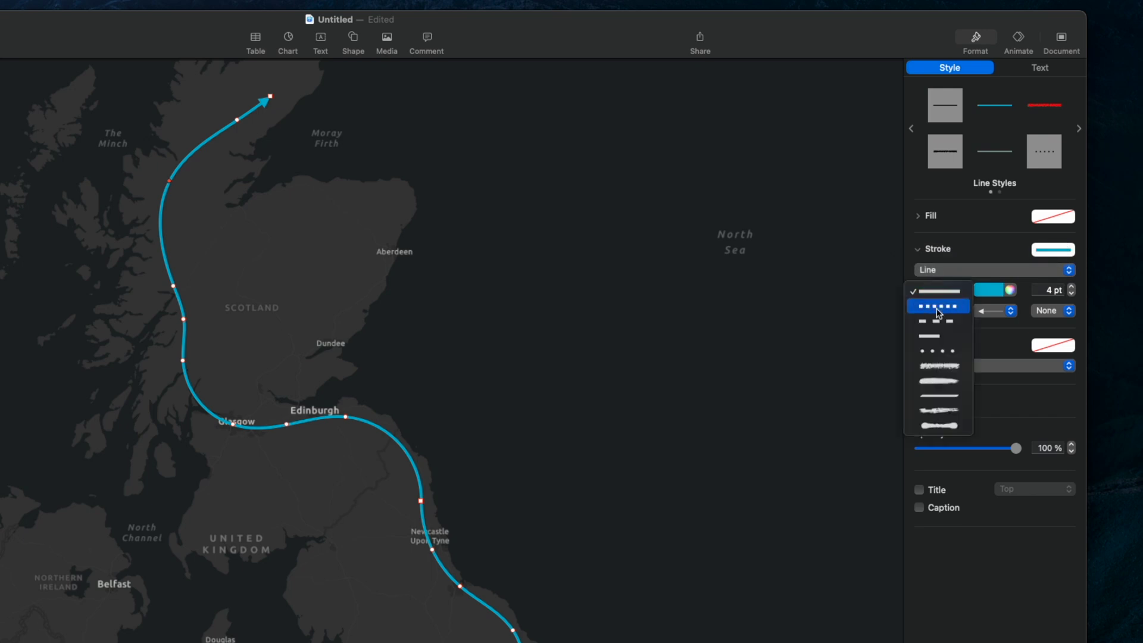
{"action": "left_click", "coordinate": [939, 310]}
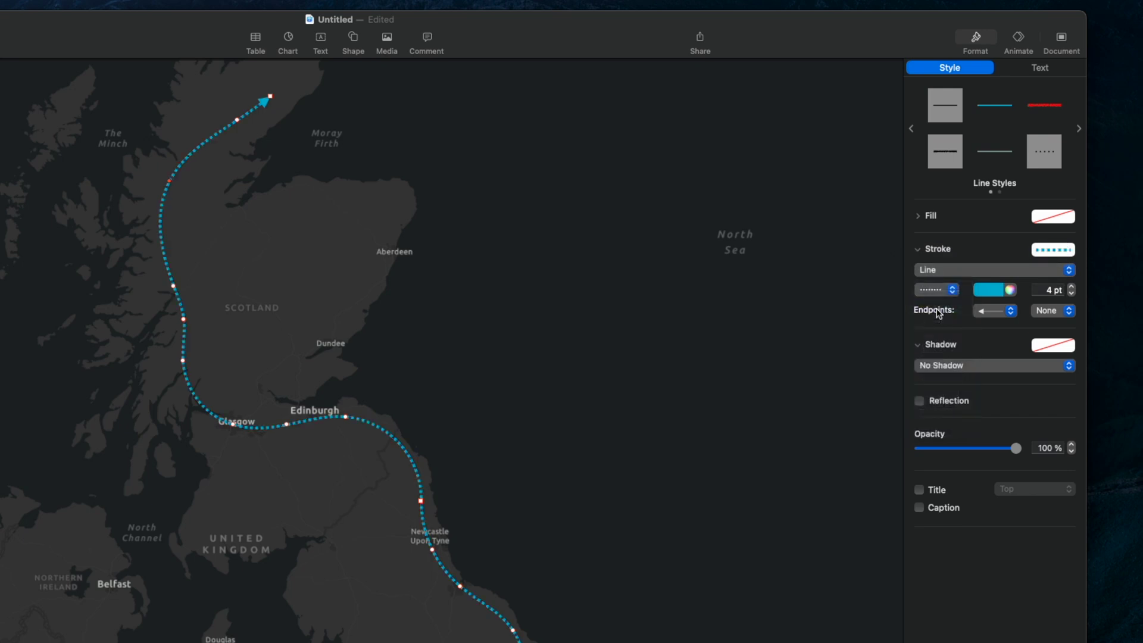
Add a Line Draw build-in to the route with a 3,75 s duration and preview it
{"action": "left_click", "coordinate": [1017, 41]}
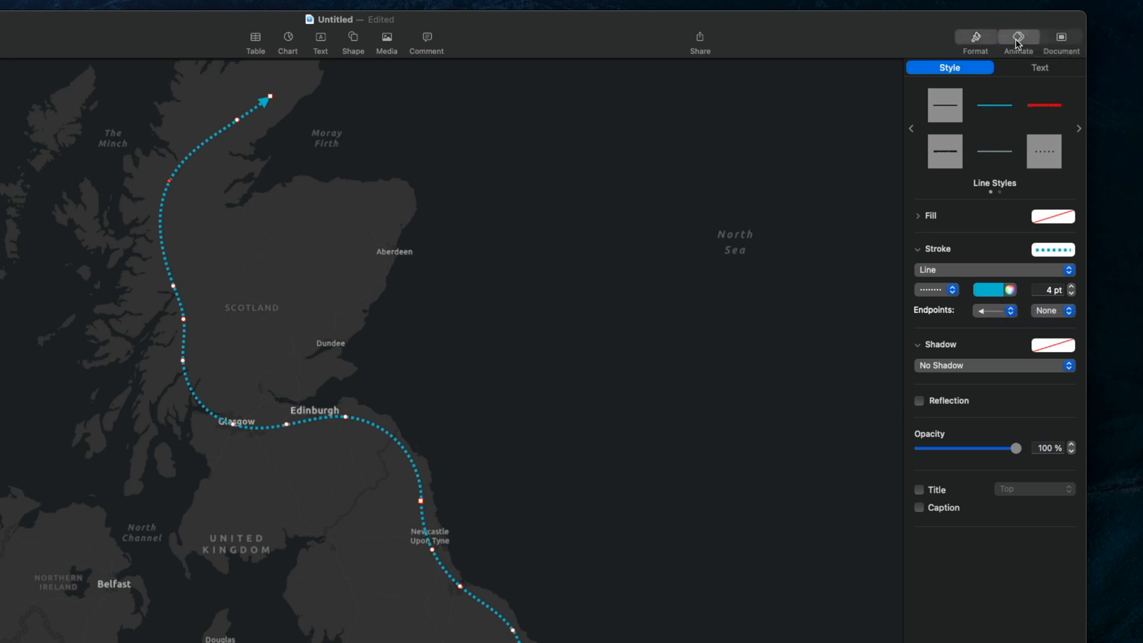
{"action": "left_click", "coordinate": [999, 122]}
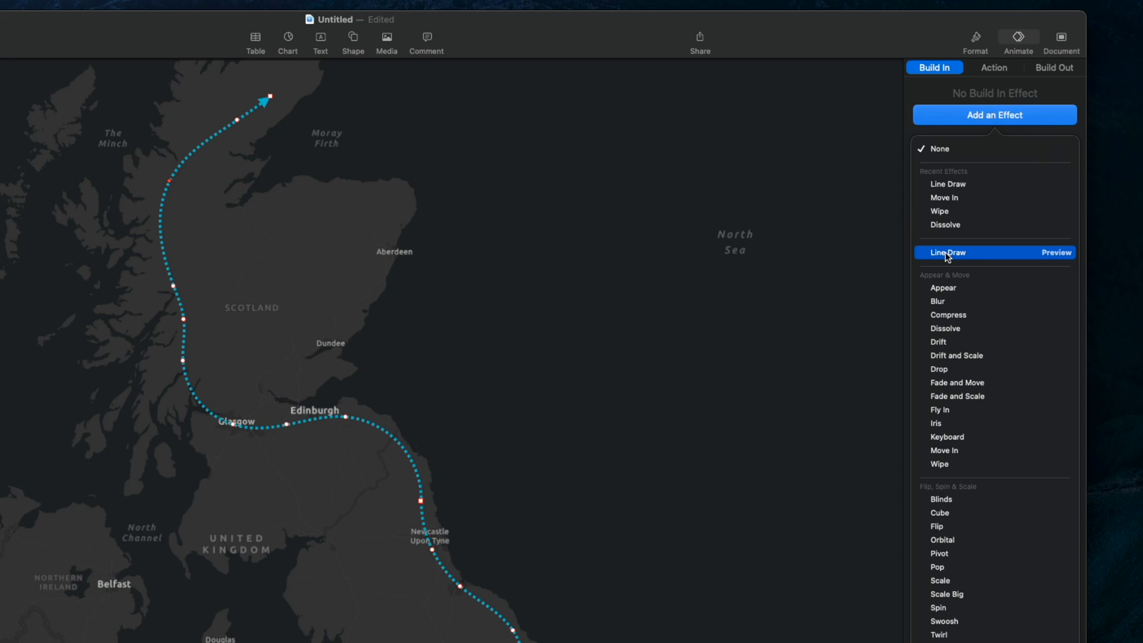
{"action": "left_click", "coordinate": [990, 232]}
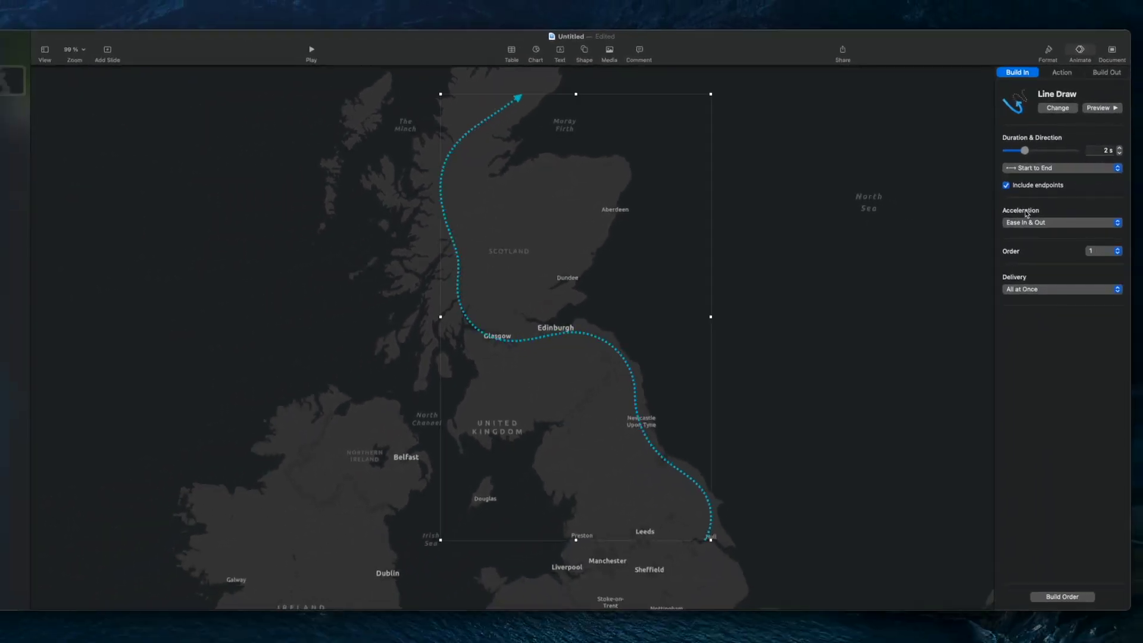
{"action": "left_click", "coordinate": [1120, 148]}
{"action": "left_click", "coordinate": [1121, 148]}
{"action": "left_click", "coordinate": [1120, 148]}
{"action": "left_click", "coordinate": [1098, 108]}
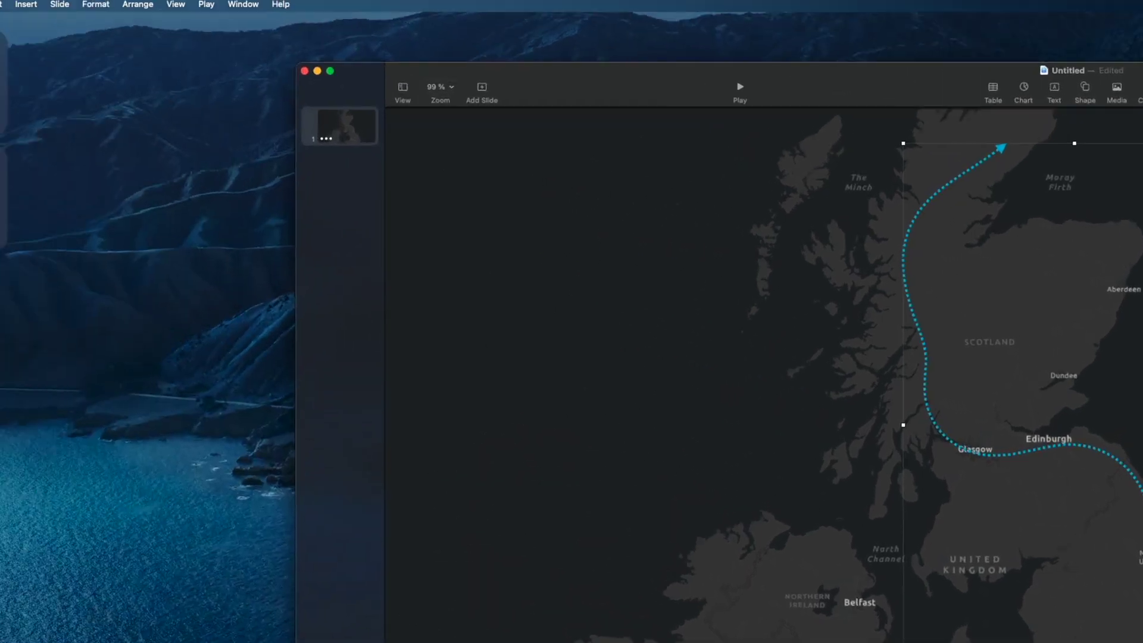
Export the presentation as a movie at a custom 4096 × 2304 resolution
{"action": "left_click", "coordinate": [97, 8]}
{"action": "mouse_move", "coordinate": [126, 243]}
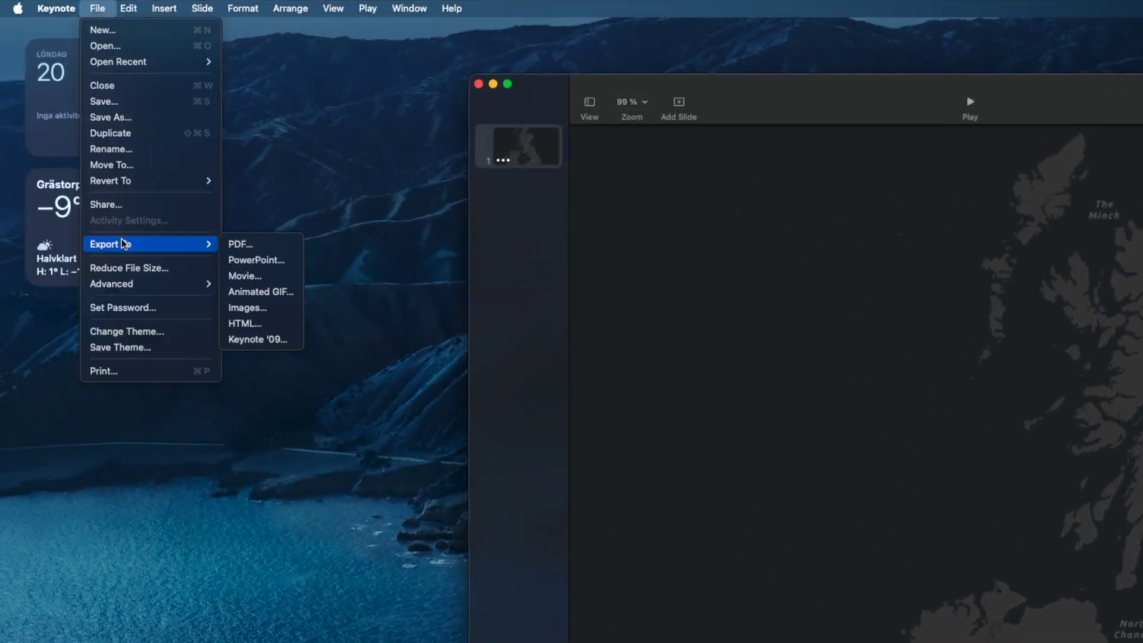
{"action": "left_click", "coordinate": [238, 277]}
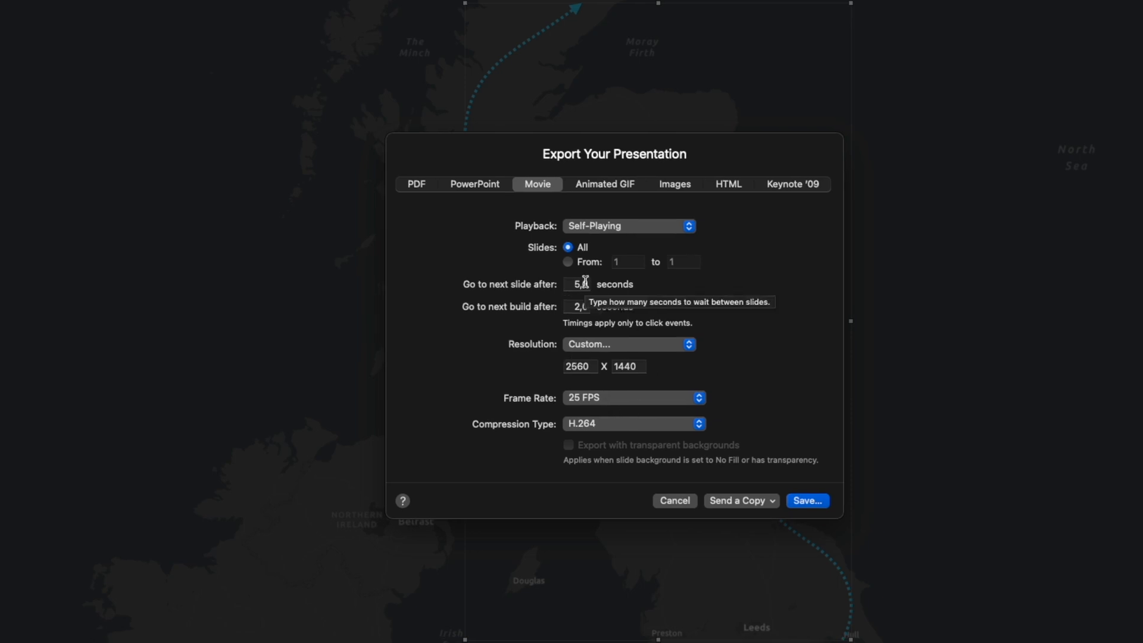
{"action": "left_click", "coordinate": [577, 366]}
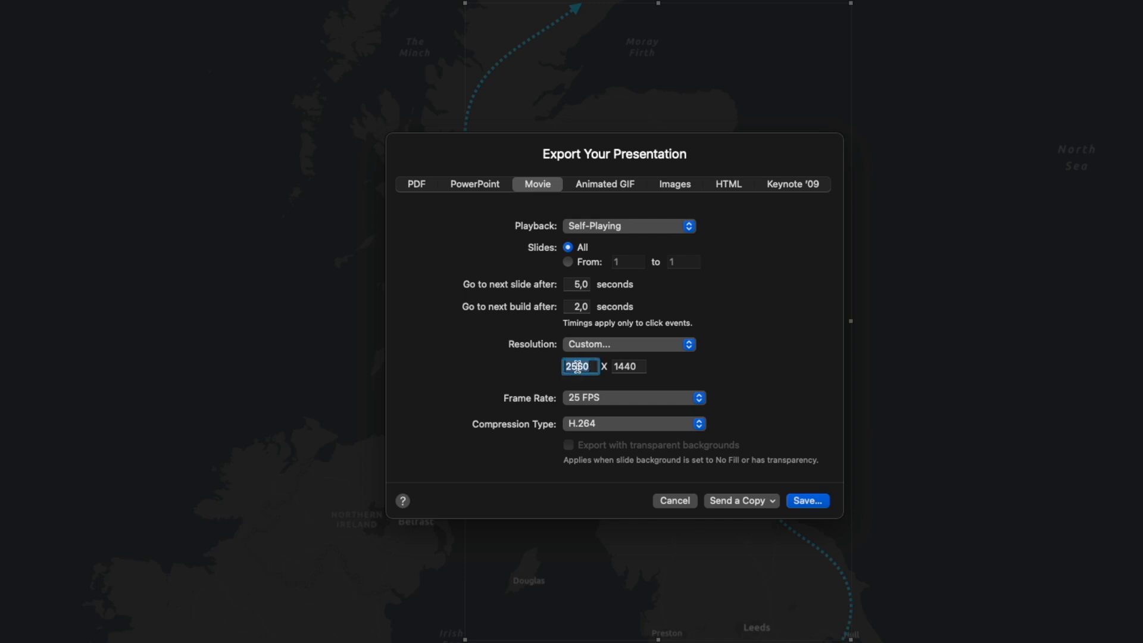
{"action": "type", "text": "4096"}
{"action": "key", "text": "Tab"}
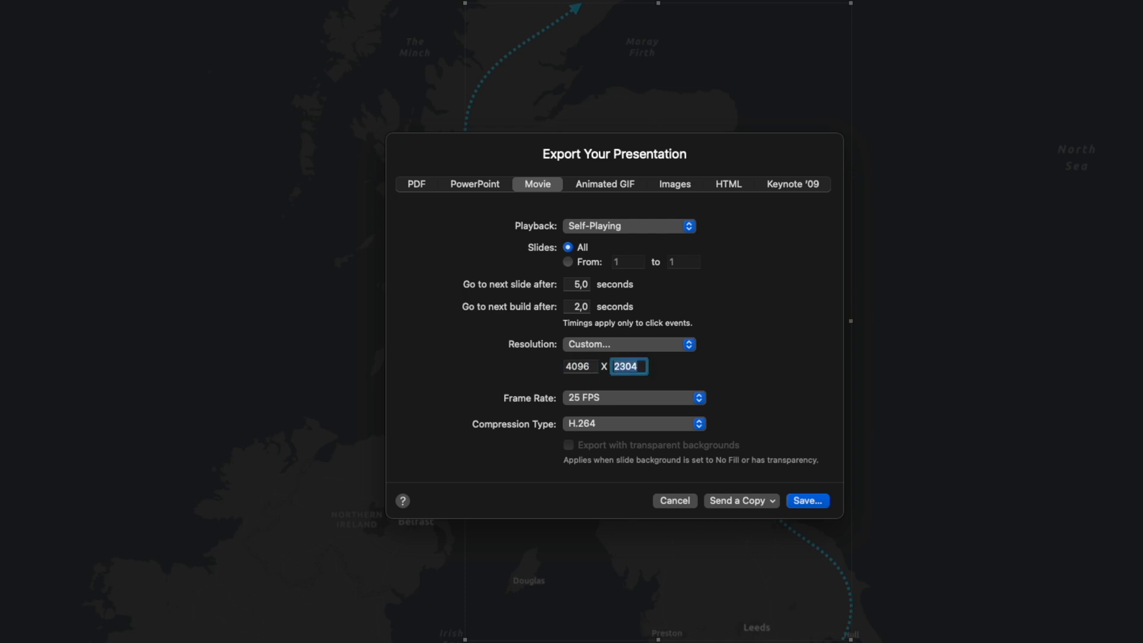
{"action": "left_click", "coordinate": [808, 501]}
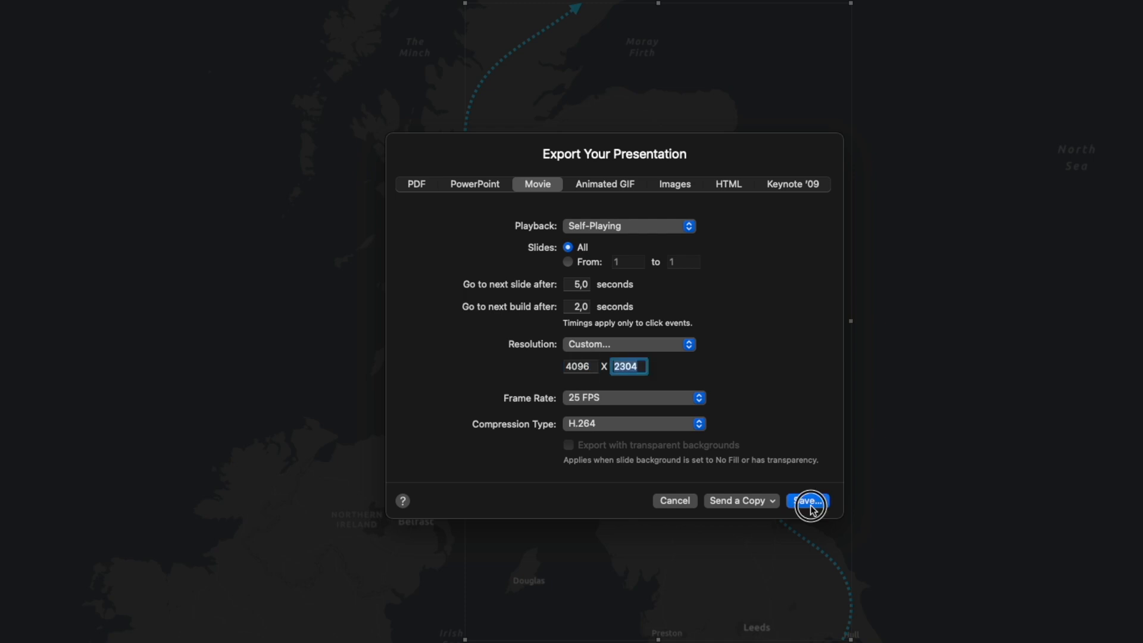
Save the exported movie to the Desktop
{"action": "key", "text": "super+d"}
{"action": "left_click", "coordinate": [862, 465]}
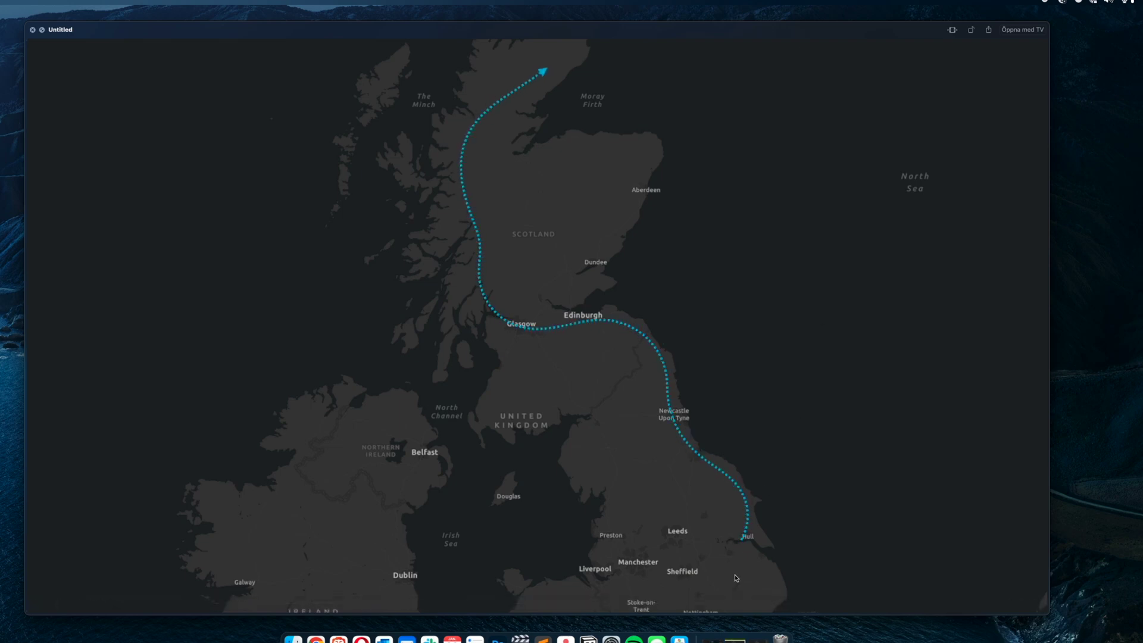
Place the exported Untitled map movie into the AniMap timeline at the playhead
{"action": "key", "text": "super+m"}
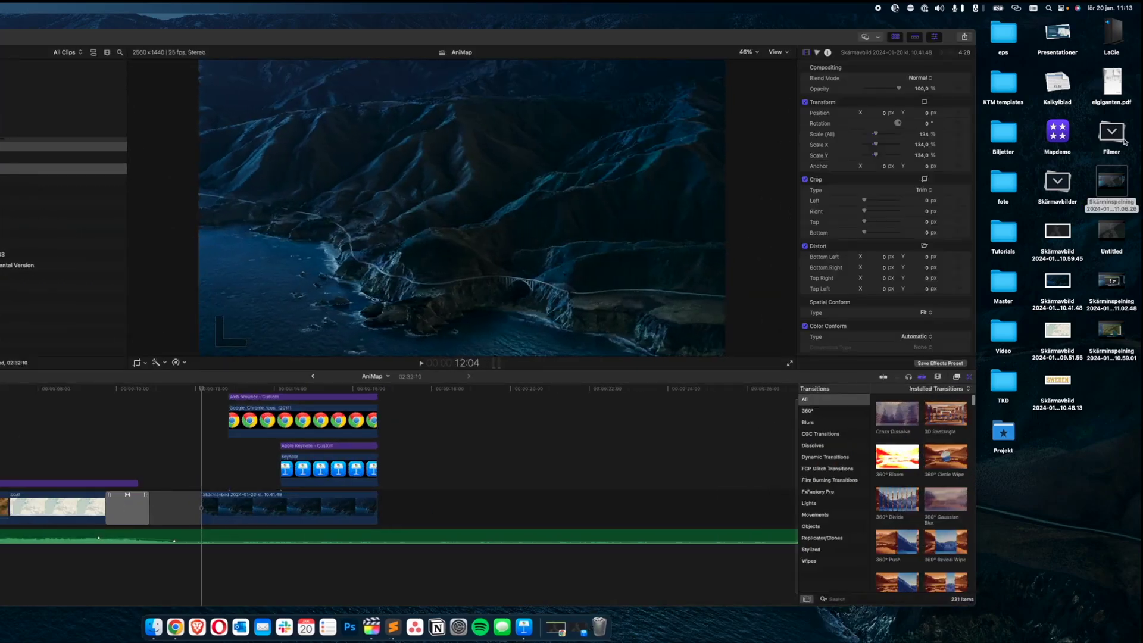
{"action": "mouse_move", "coordinate": [1105, 181]}
{"action": "left_click_drag", "start_coordinate": [1106, 232], "coordinate": [210, 508]}
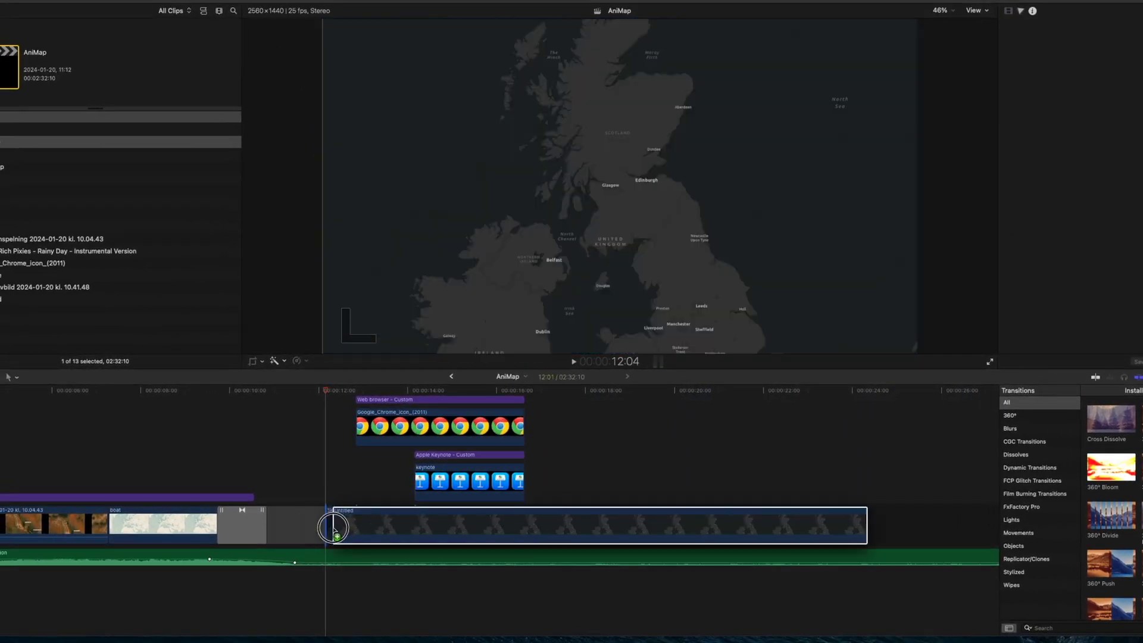
{"action": "left_click_drag", "start_coordinate": [333, 526], "coordinate": [325, 527]}
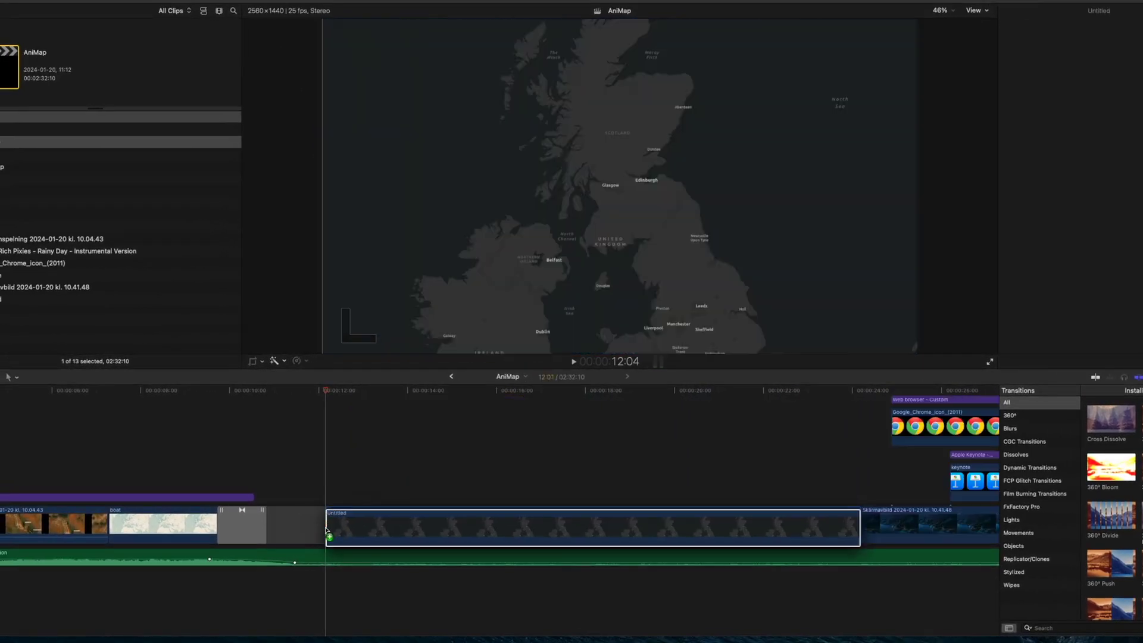
Trim the map clip's start and end to the playhead, then move to 14:09
{"action": "left_click", "coordinate": [412, 393]}
{"action": "key", "text": "alt+bracketleft"}
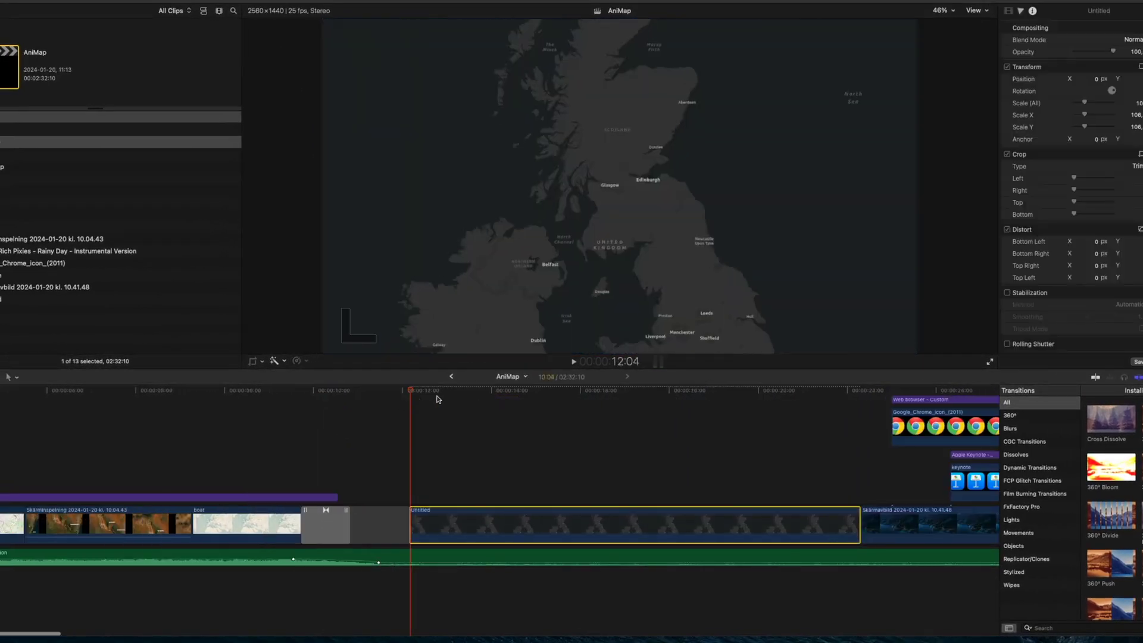
{"action": "key", "text": "alt+bracketright"}
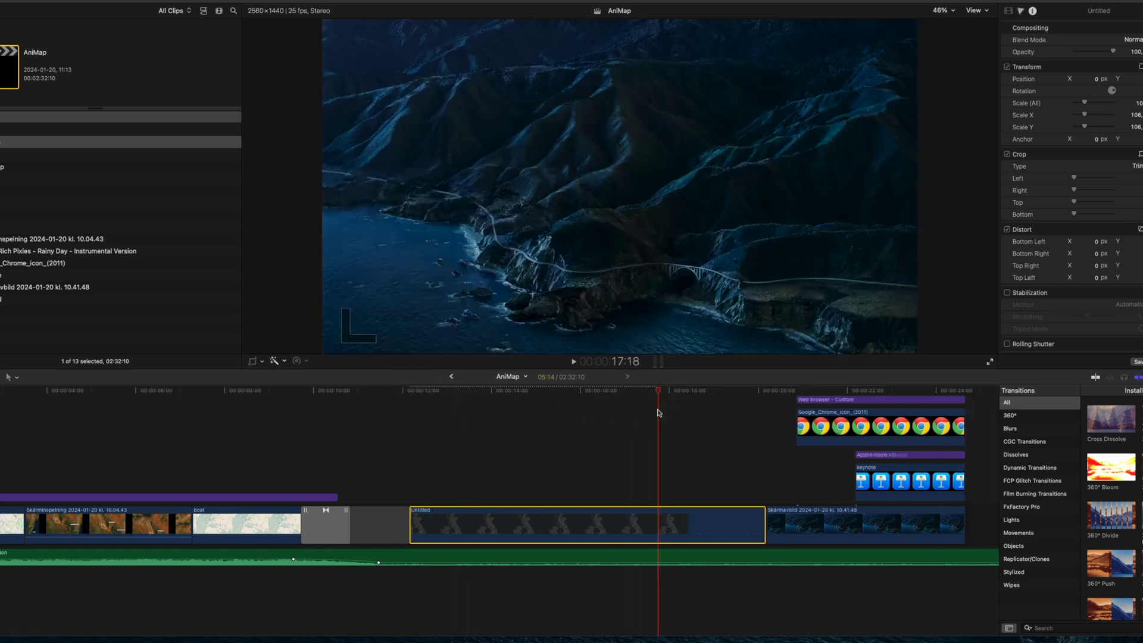
{"action": "left_click", "coordinate": [506, 389]}
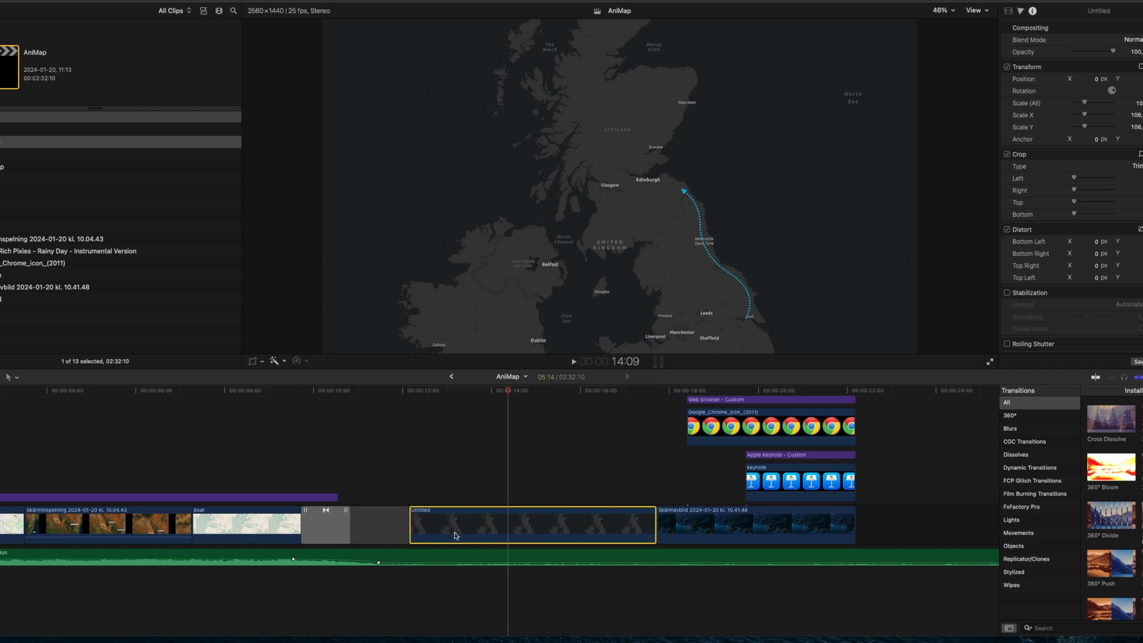
Apply a Ken Burns crop with the End frame shrunk toward Glasgow and moved over Scotland
{"action": "left_click", "coordinate": [253, 361]}
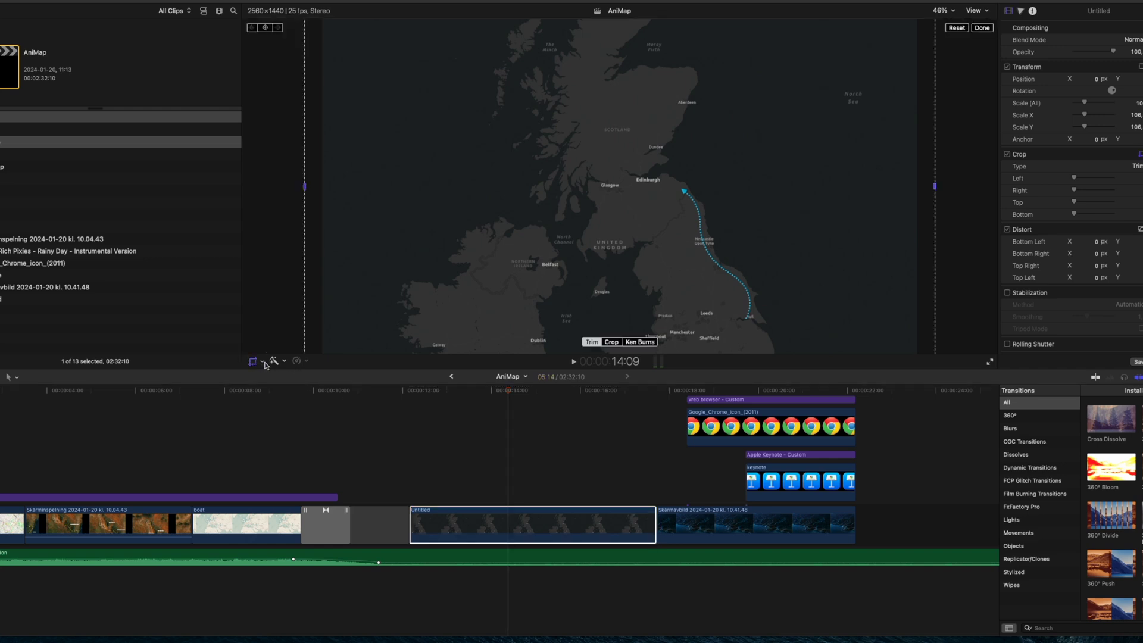
{"action": "left_click", "coordinate": [640, 343]}
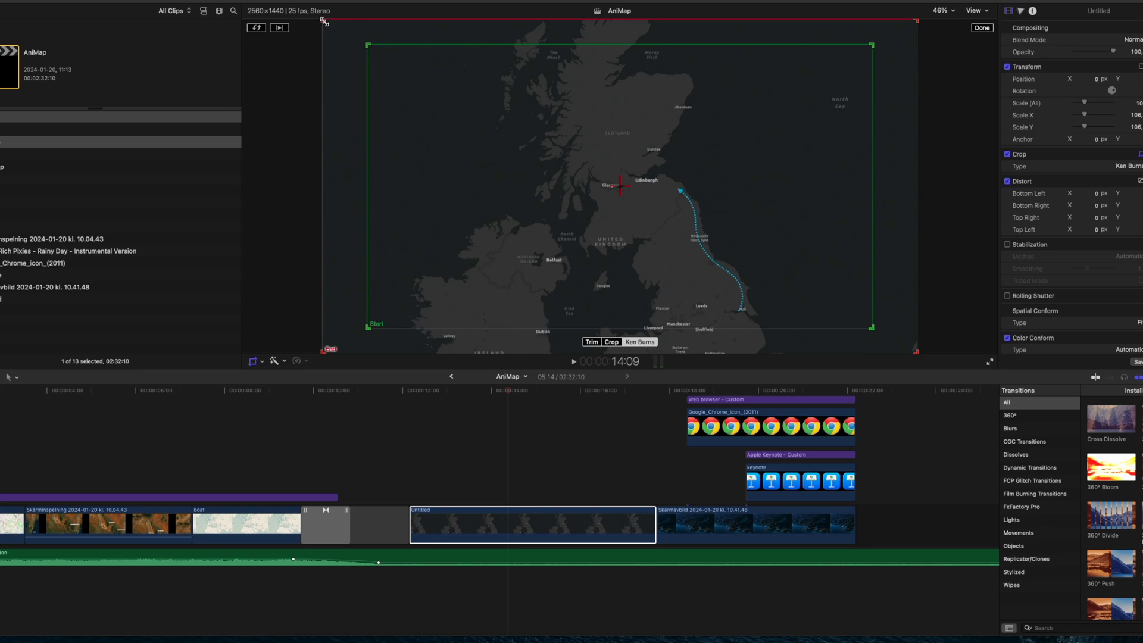
{"action": "left_click_drag", "start_coordinate": [324, 22], "coordinate": [608, 180]}
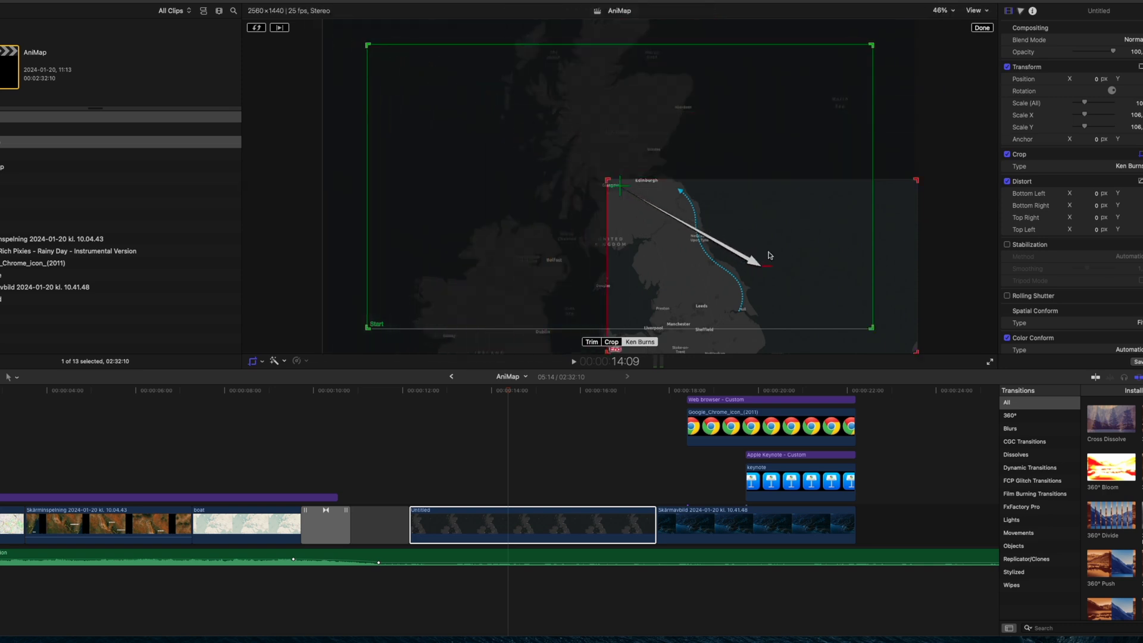
{"action": "left_click_drag", "start_coordinate": [770, 256], "coordinate": [671, 102]}
{"action": "left_click", "coordinate": [402, 392]}
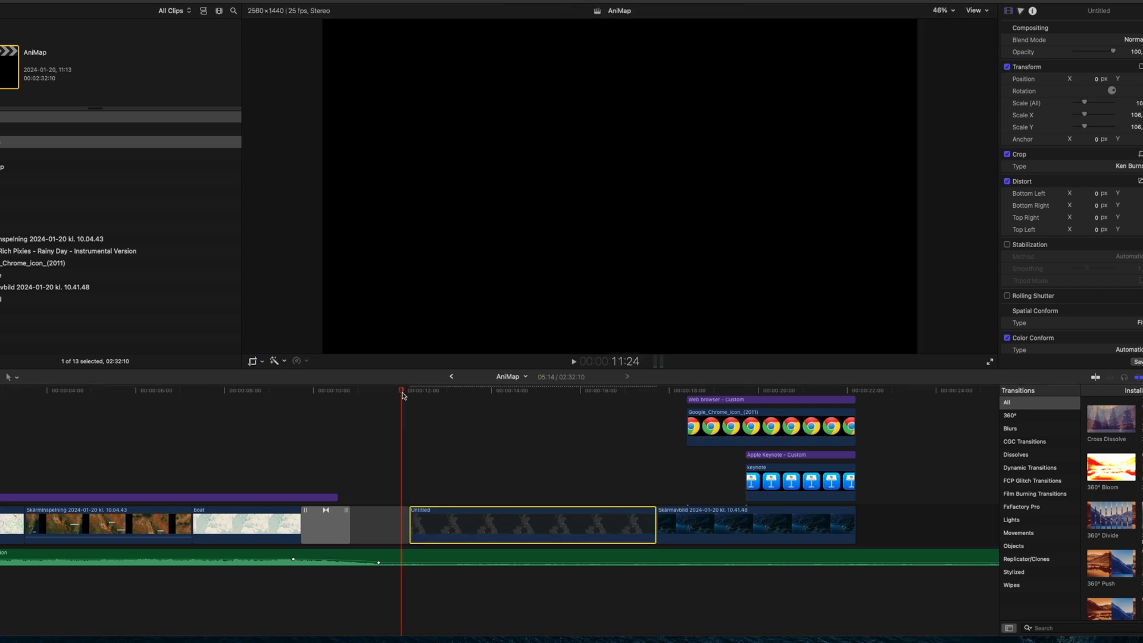
{"action": "key", "text": "space"}
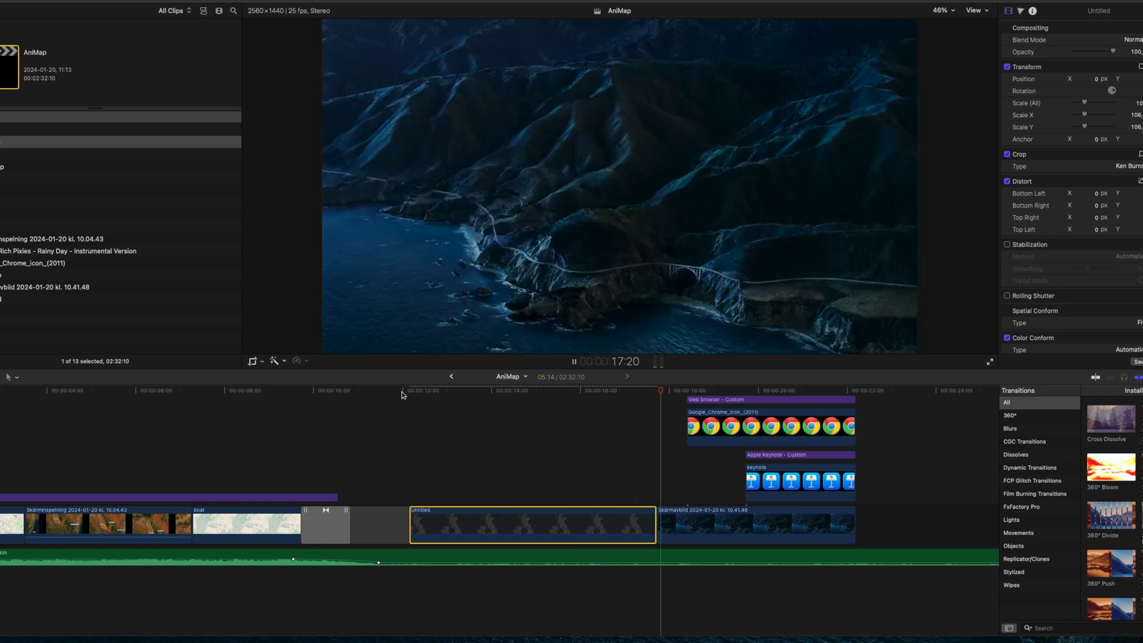
{"action": "left_click_drag", "start_coordinate": [402, 392], "coordinate": [520, 390]}
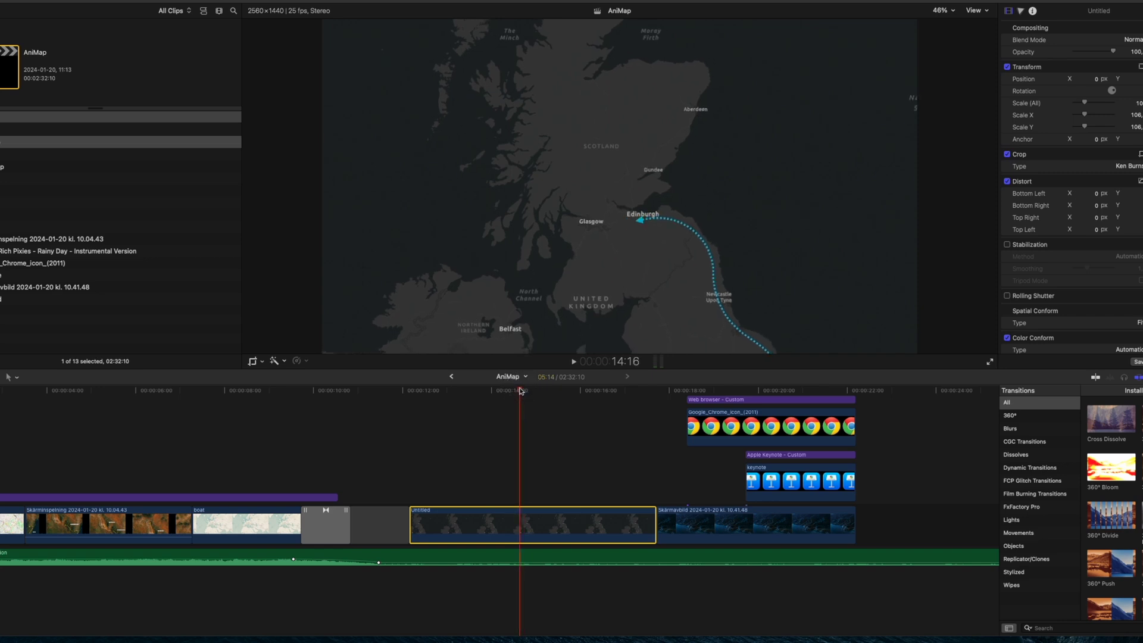
Insert a 0% Hold at the Edinburgh point and play back from about 12:10 to review
{"action": "left_click", "coordinate": [307, 362]}
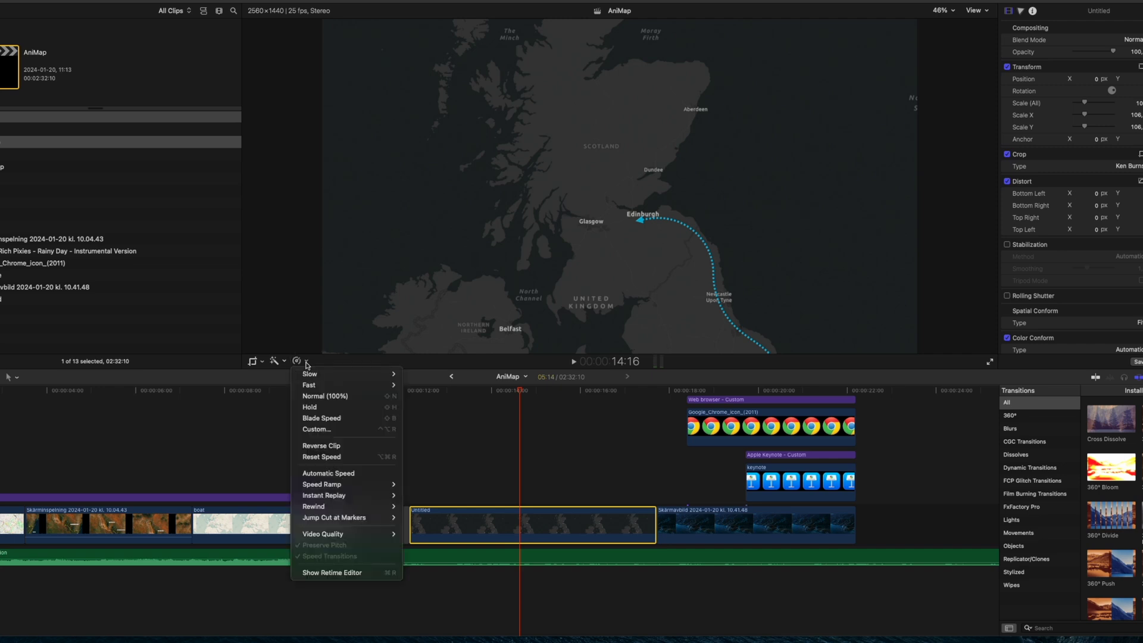
{"action": "left_click", "coordinate": [315, 407]}
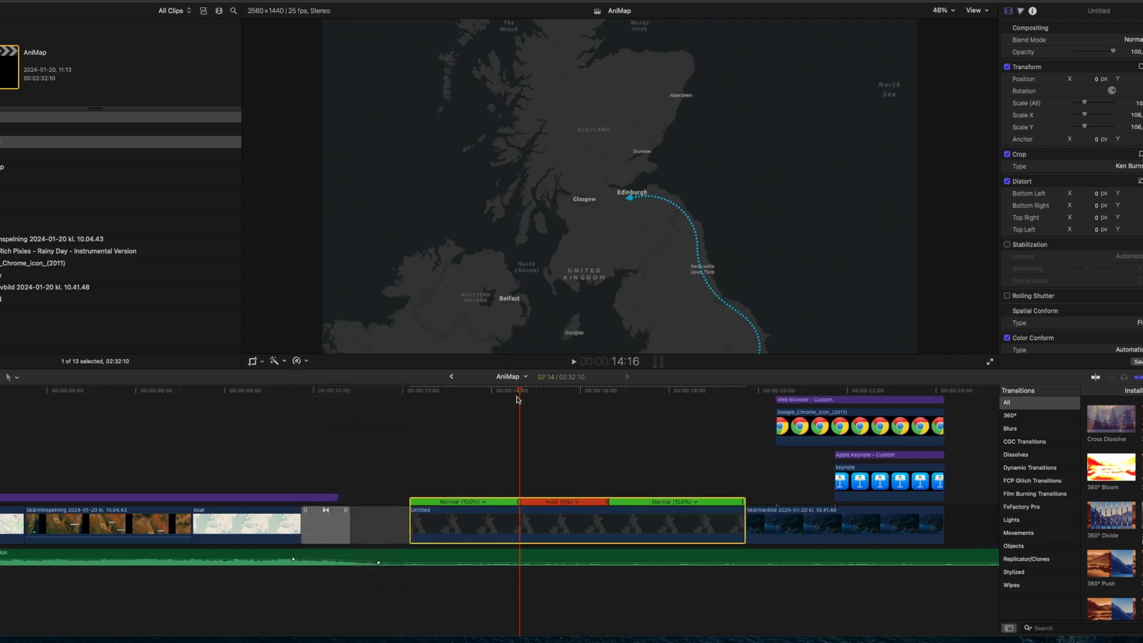
{"action": "left_click_drag", "start_coordinate": [517, 397], "coordinate": [429, 392]}
{"action": "key", "text": "space"}
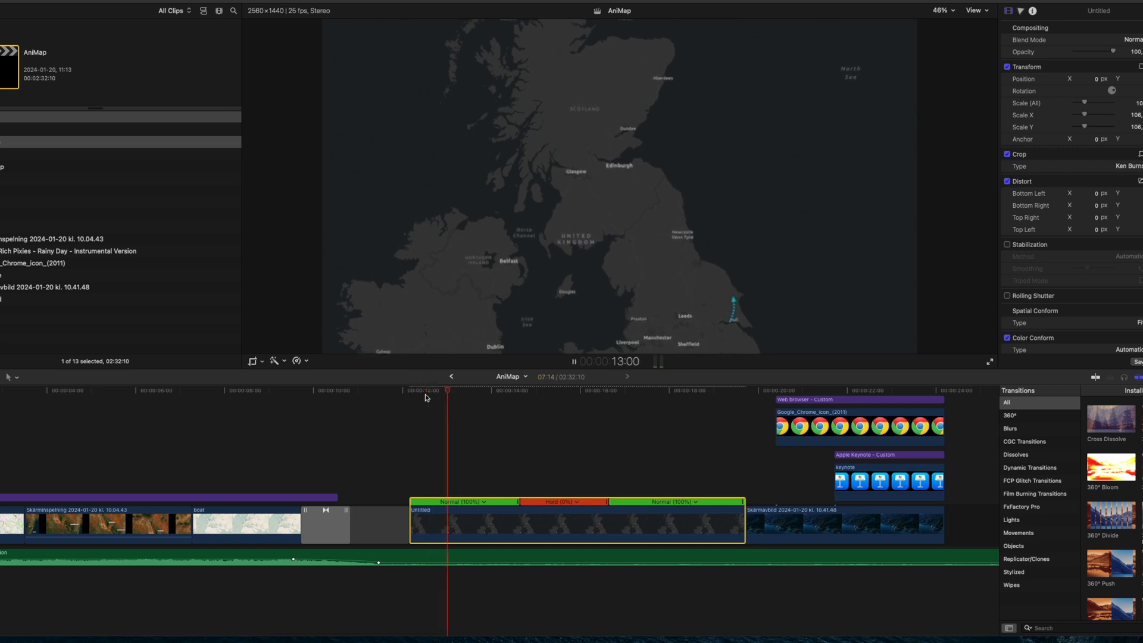